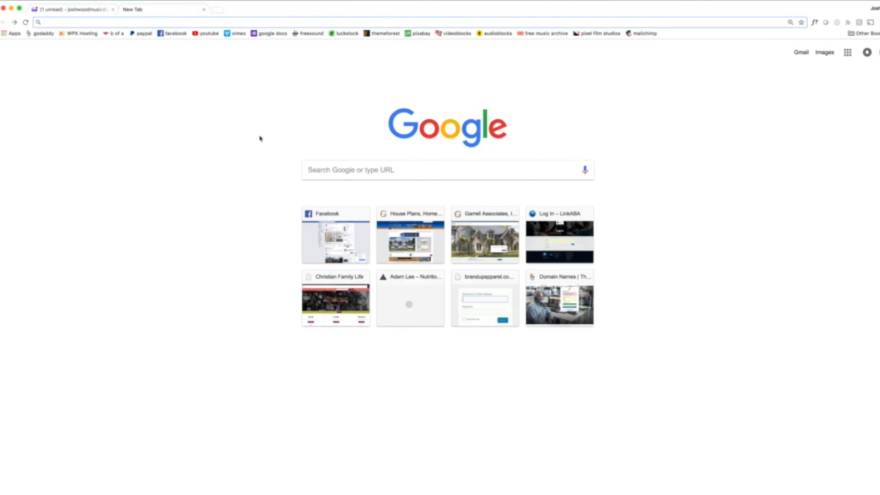
Open linkaba.com and log in to the site with the saved credentials.
type("linkaba.com")
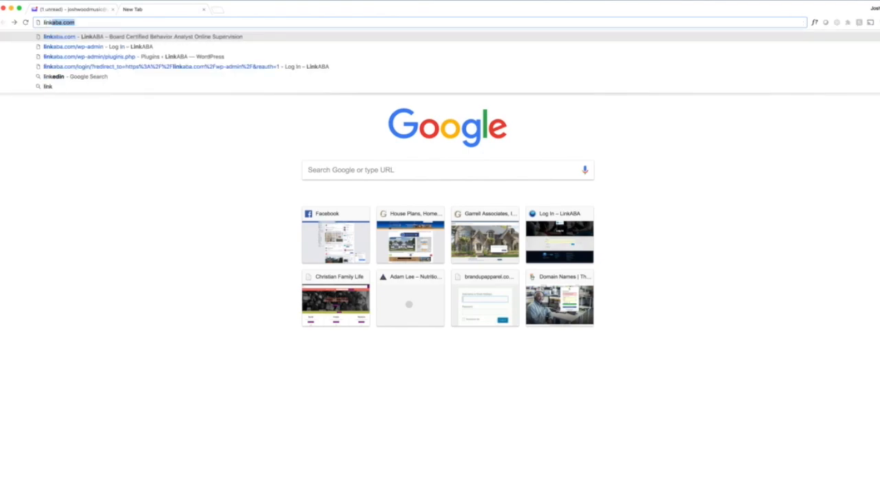
key("Right")
key("Return")
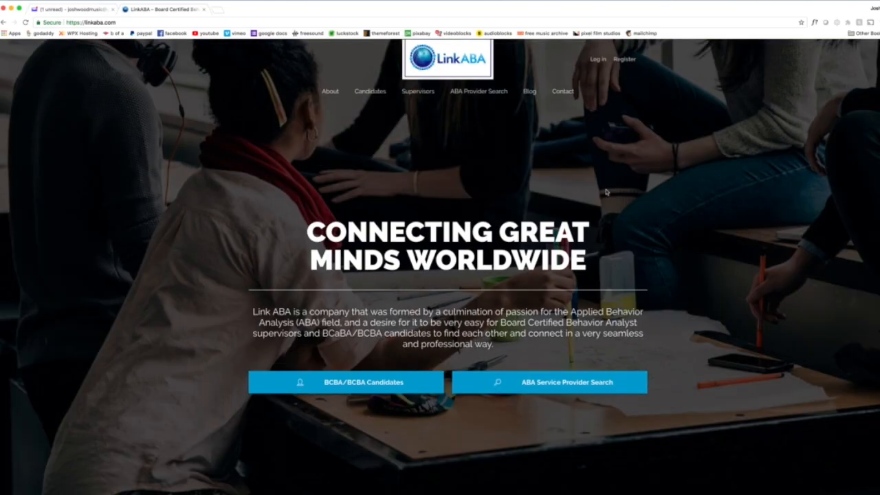
left_click(597, 60)
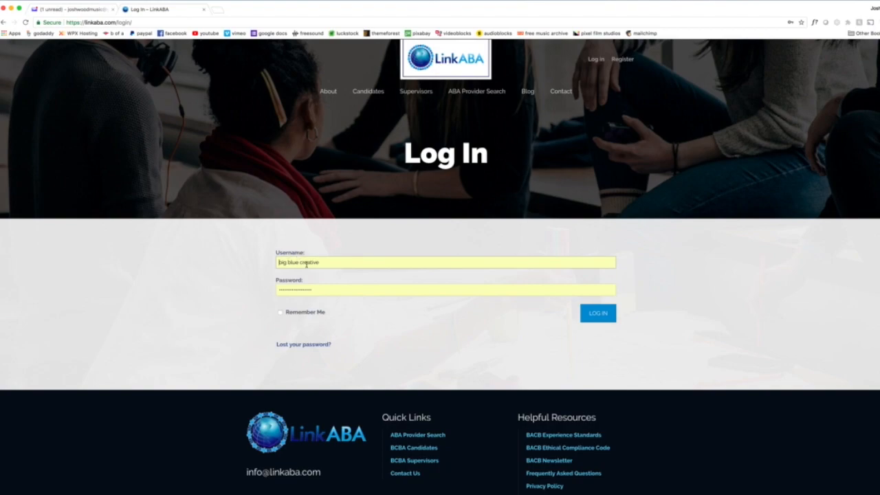
left_click(598, 313)
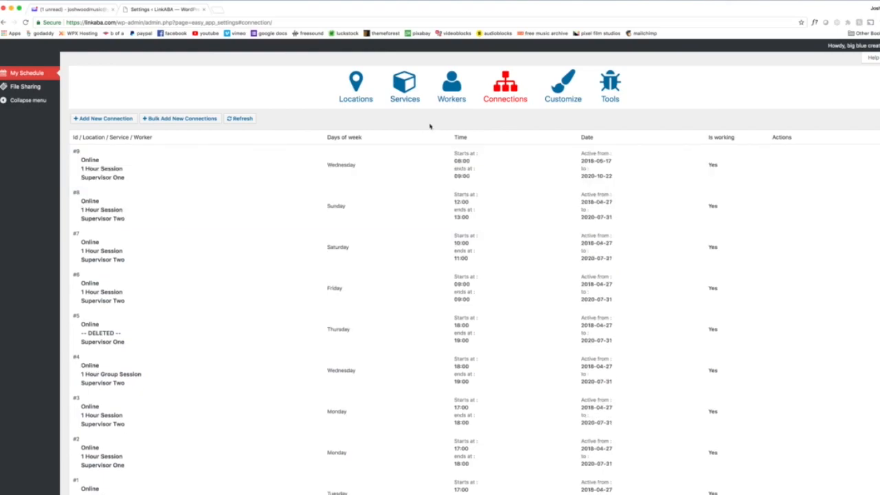
Review the Workers list, opening the entry of the newest worker (ID 3) for editing and saving it without changes.
left_click(453, 89)
left_click(508, 88)
left_click(453, 86)
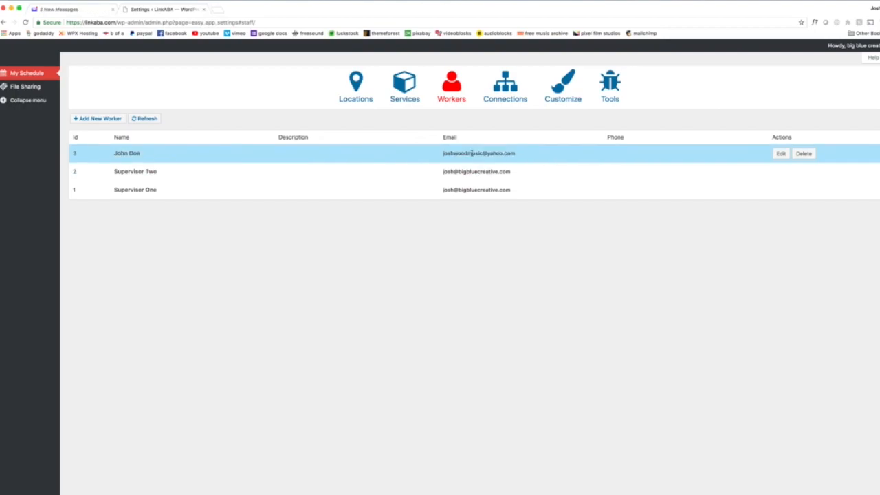
left_click(781, 153)
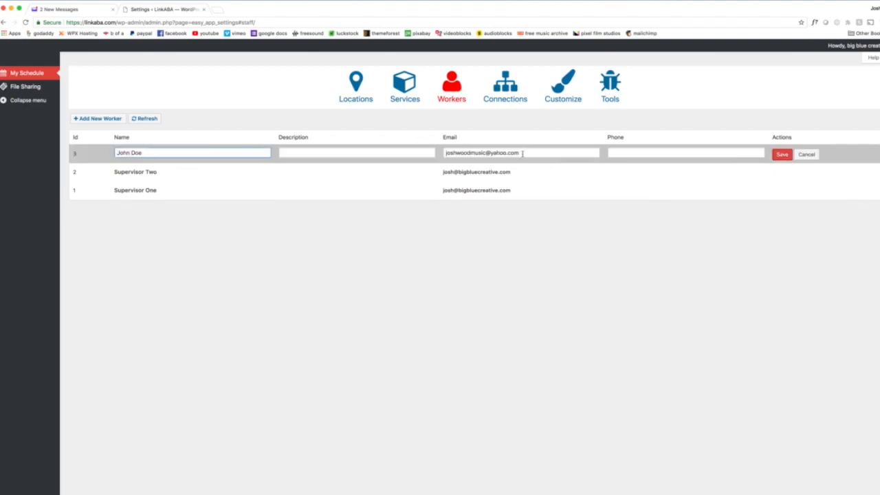
left_click(783, 154)
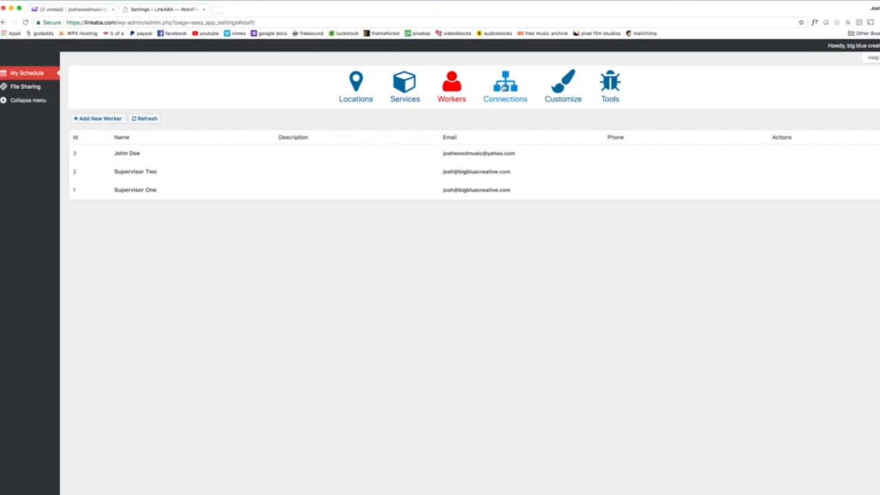
Start a new connection with location Online, service 1 Hour Session and the newest worker (ID 3).
left_click(504, 87)
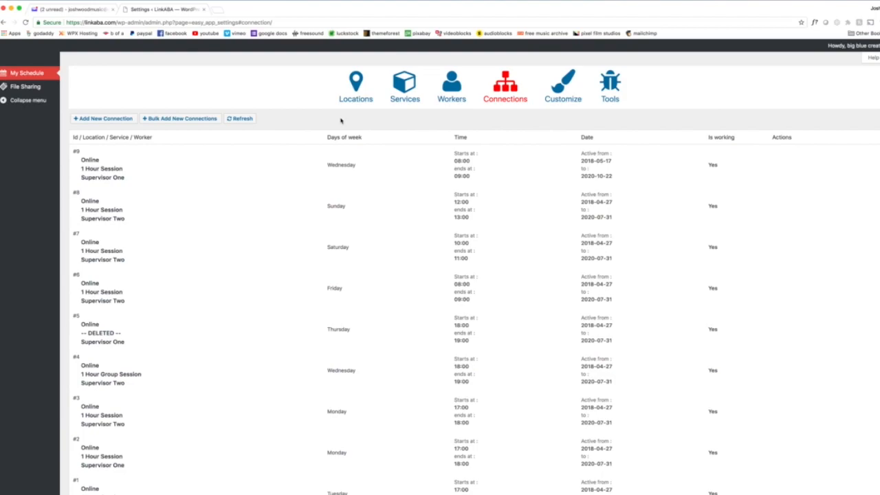
left_click(93, 119)
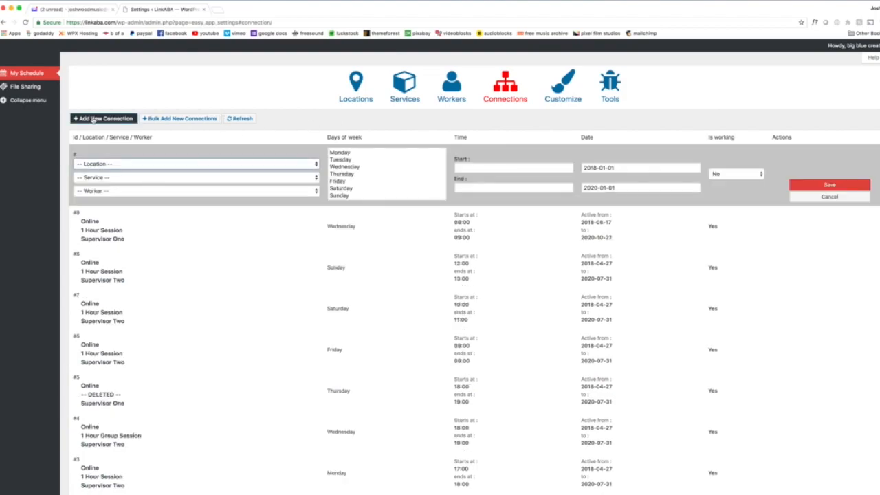
left_click(296, 165)
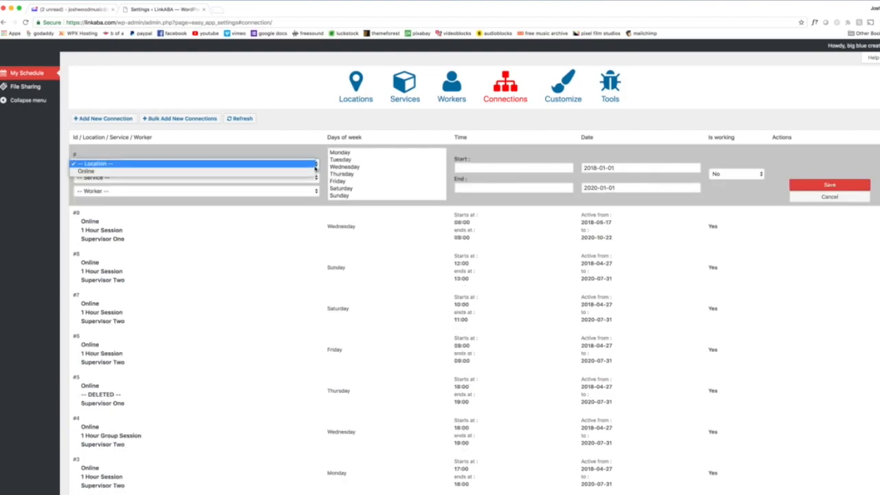
left_click(295, 172)
left_click(294, 177)
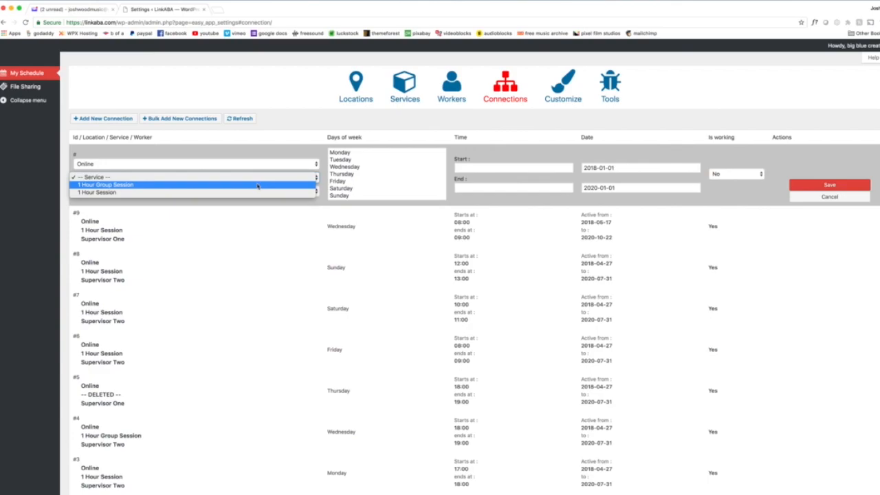
left_click(237, 194)
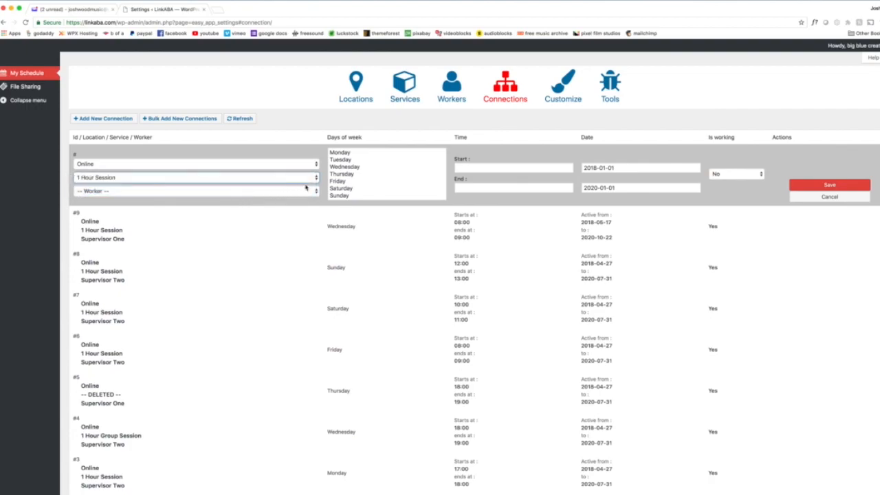
left_click(236, 192)
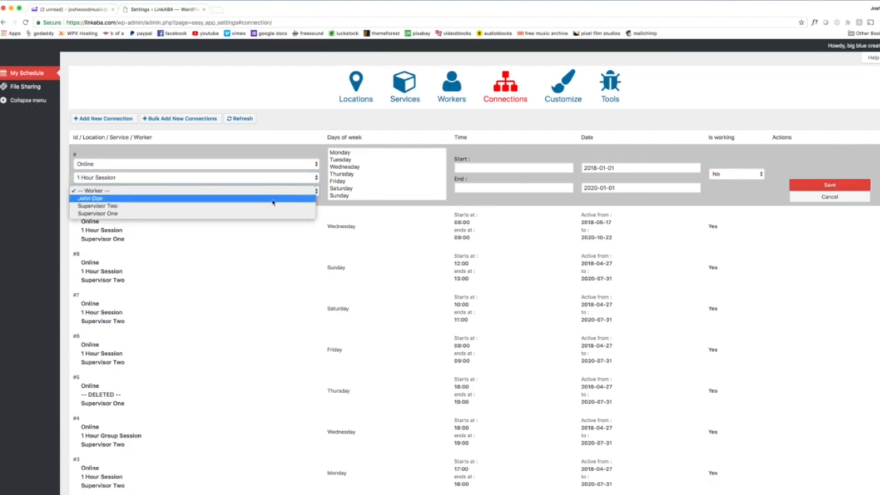
left_click(268, 201)
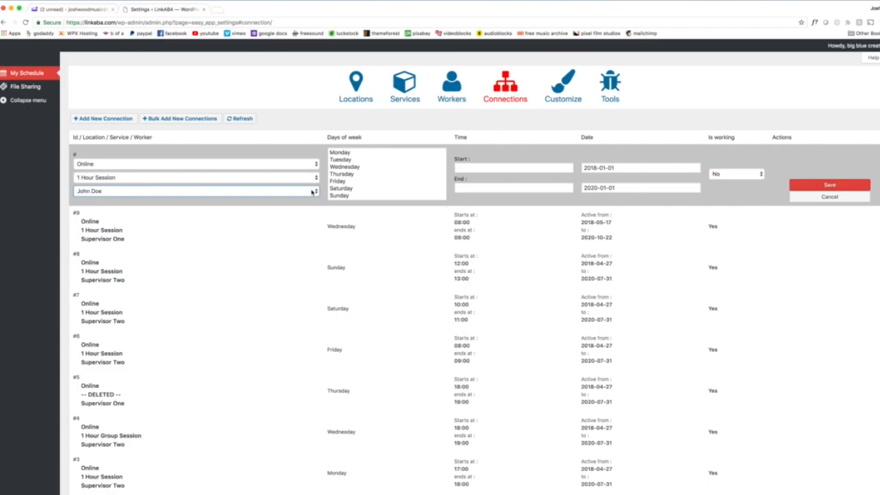
Schedule the new connection on Monday with a start time of 17:00 and an end time of 18:00.
left_click(341, 152)
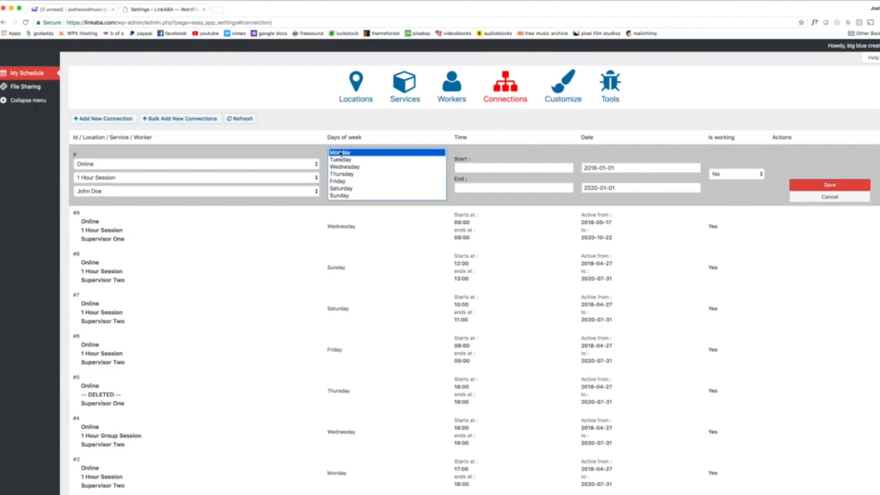
left_click(475, 168)
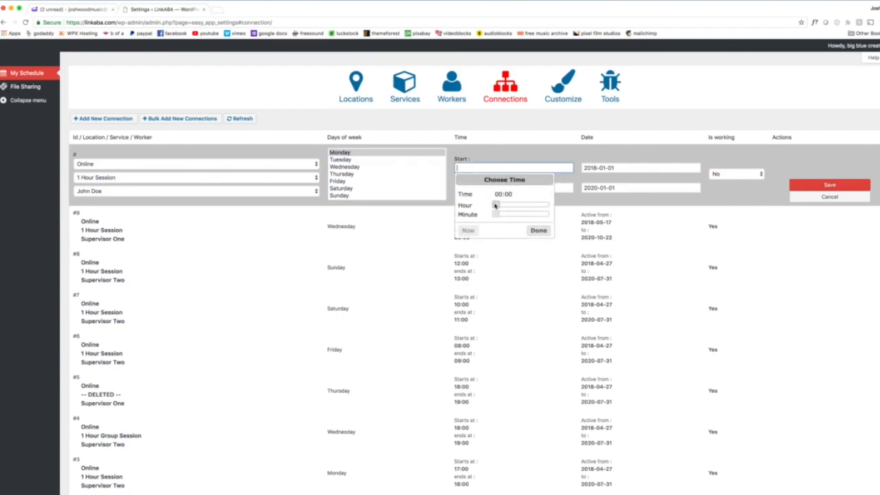
left_click_drag(496, 205, 523, 209)
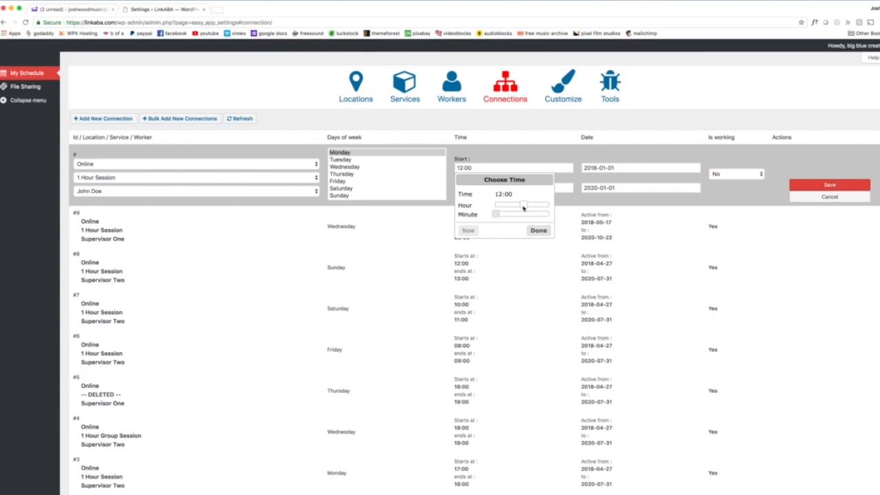
left_click_drag(523, 208, 535, 211)
left_click(539, 231)
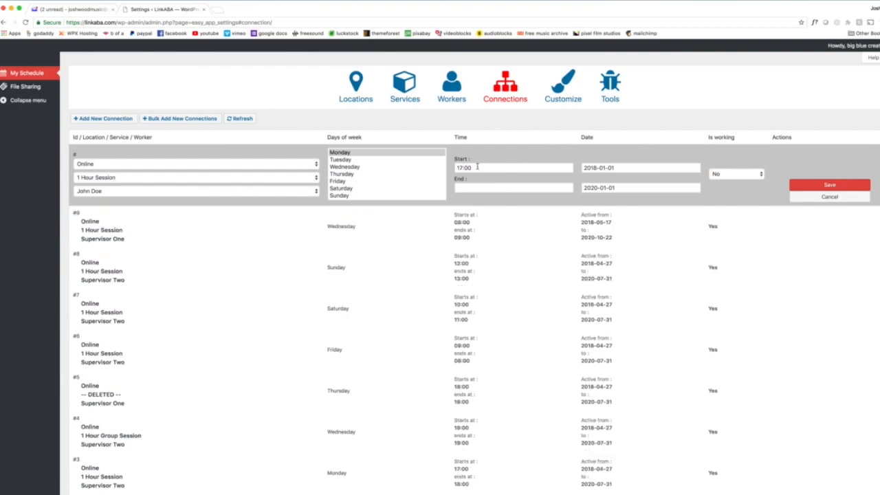
left_click(466, 186)
left_click_drag(495, 226, 538, 226)
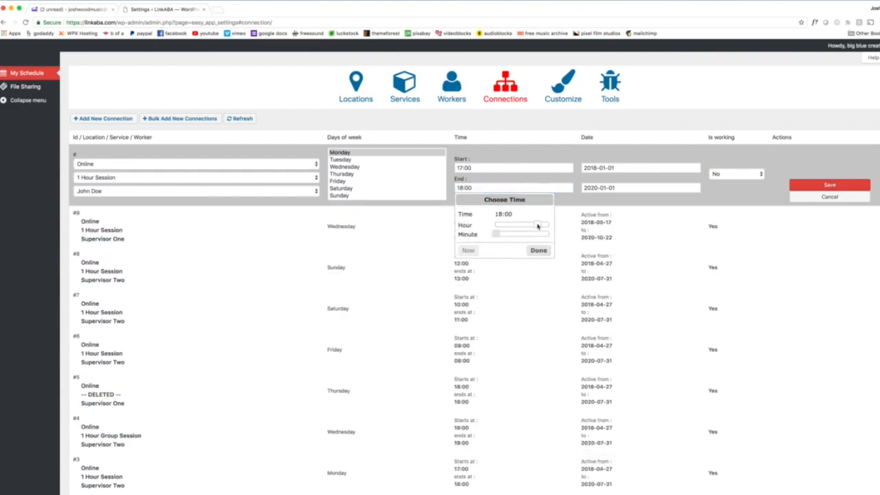
left_click(538, 250)
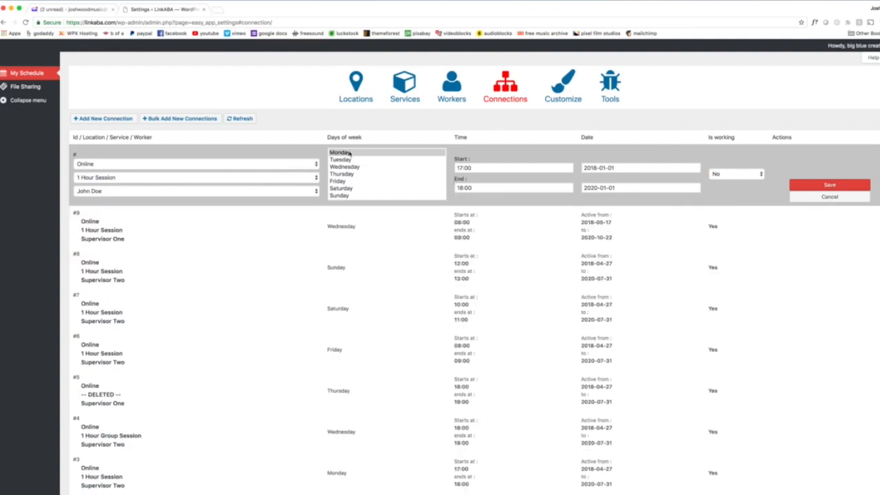
Set the new connection's active-from date to 2018-08-13.
left_click(617, 168)
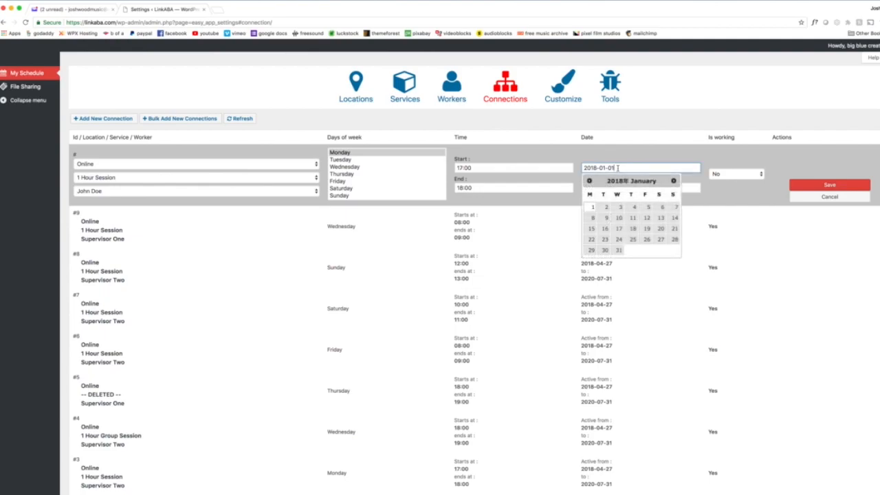
left_click(674, 182)
left_click(675, 182)
left_click(675, 182)
left_click(675, 182)
left_click(675, 182)
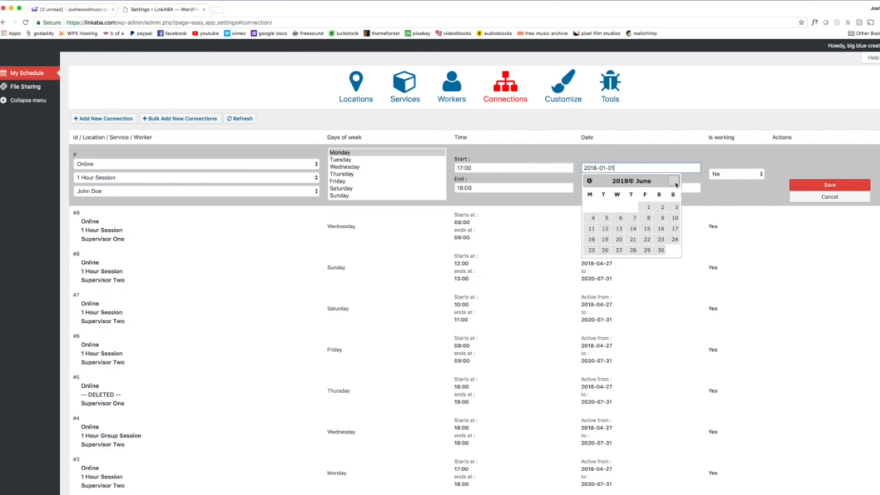
left_click(675, 181)
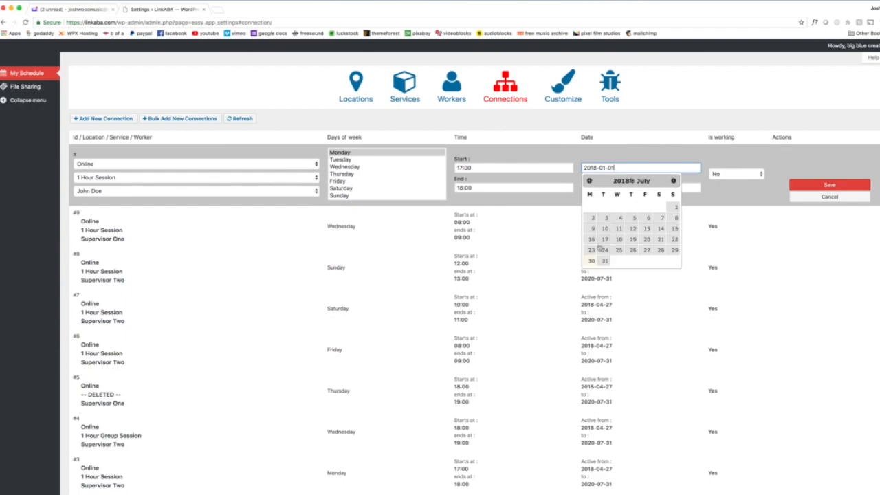
left_click(672, 181)
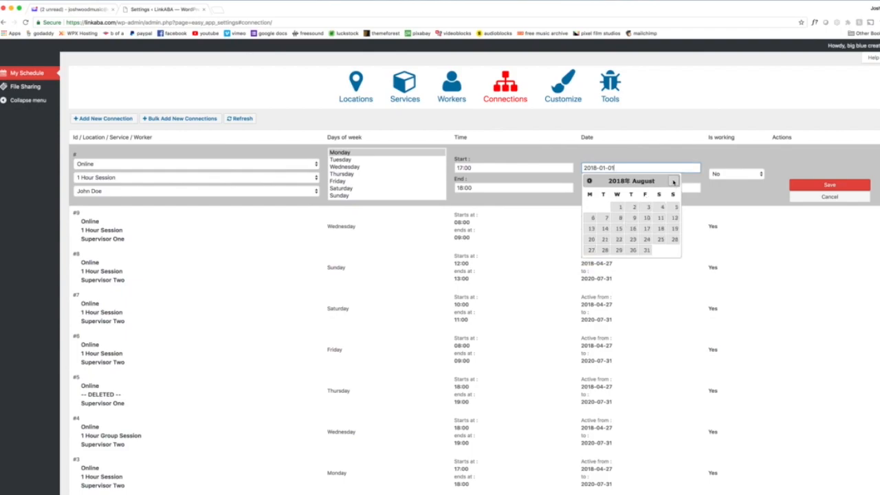
left_click(592, 229)
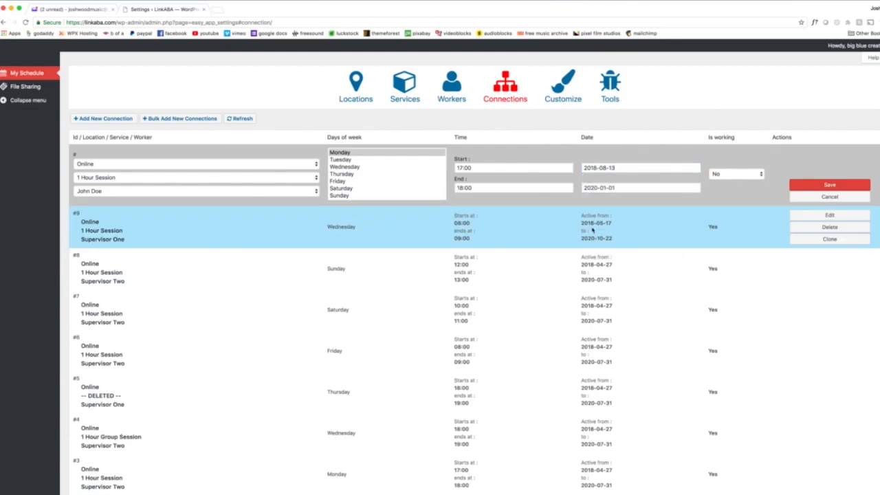
Set the new connection's end date to 2018-08-27.
left_click(608, 187)
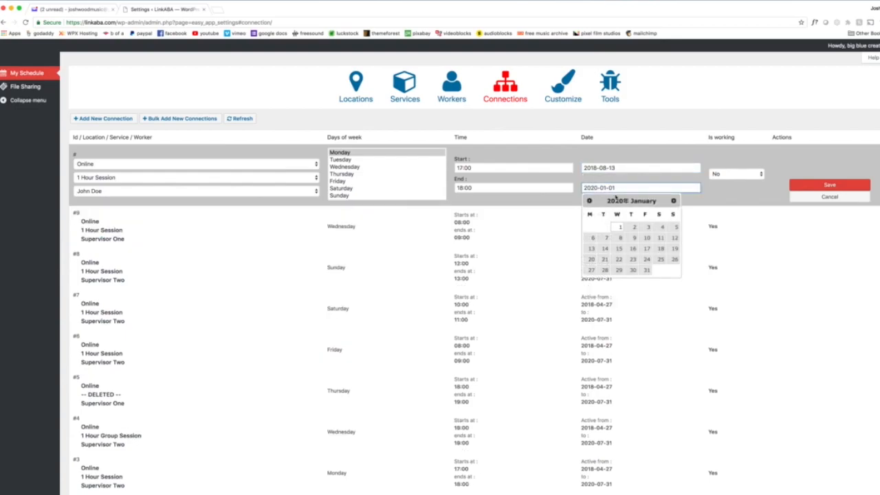
left_click(589, 202)
left_click(589, 202)
left_click(589, 201)
left_click(590, 201)
left_click(590, 202)
left_click(590, 201)
double_click(590, 201)
double_click(589, 202)
double_click(590, 202)
double_click(589, 202)
left_click(589, 201)
double_click(590, 202)
left_click(590, 202)
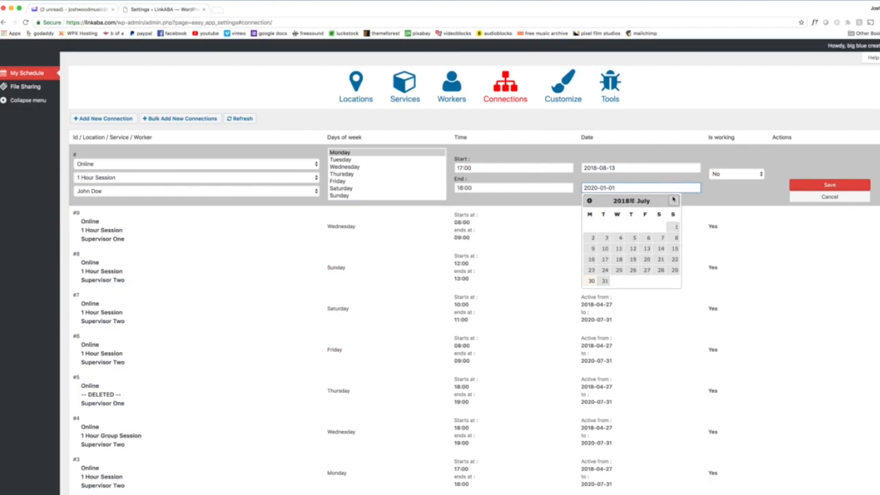
left_click(674, 201)
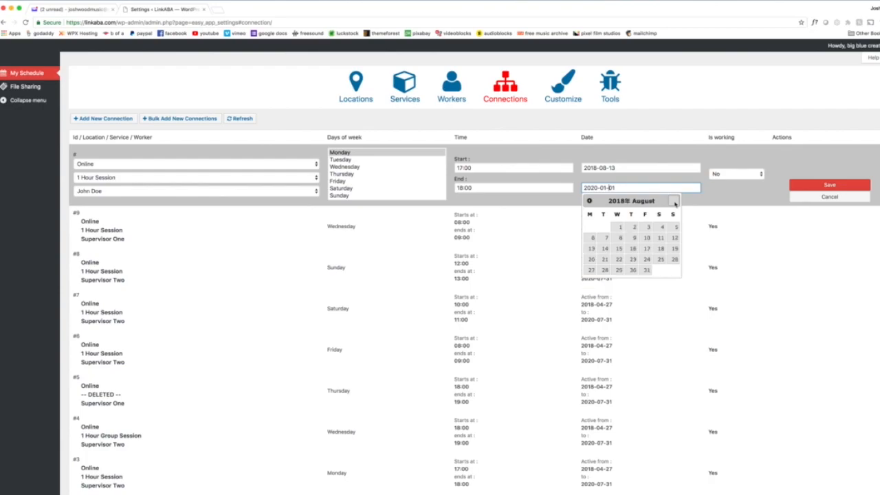
left_click(590, 270)
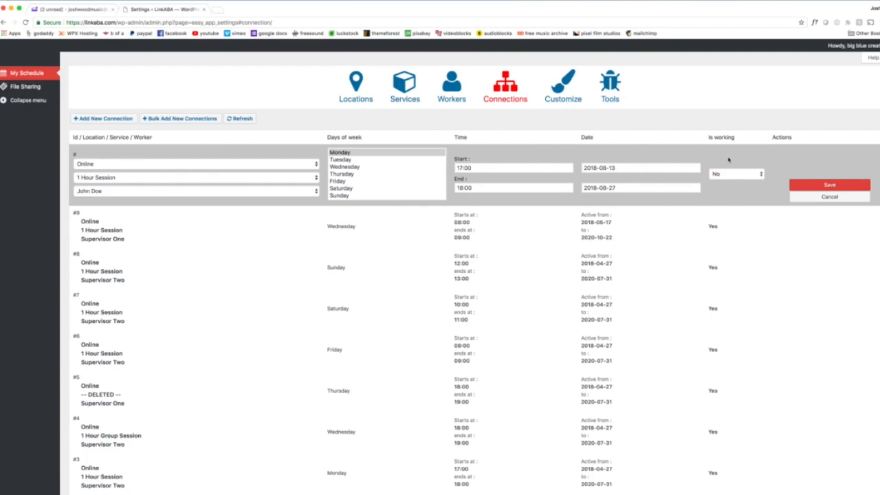
Set Is working to Yes for the new connection and save it.
left_click(761, 174)
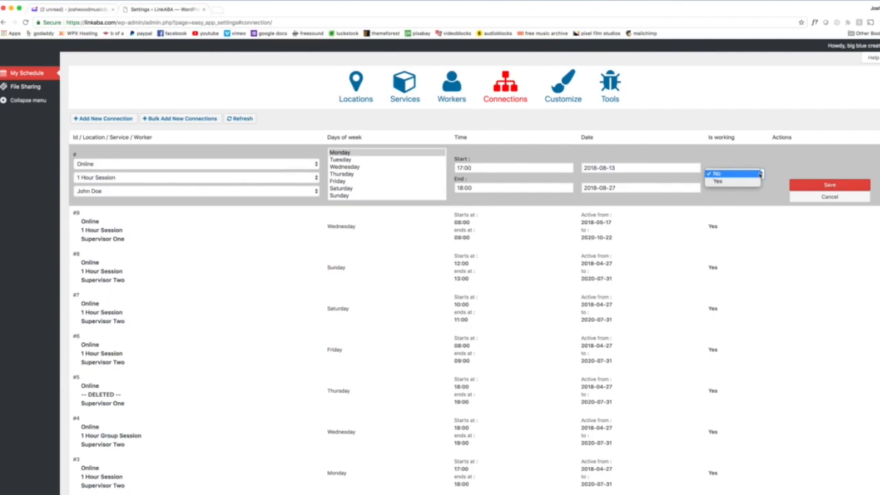
left_click(743, 182)
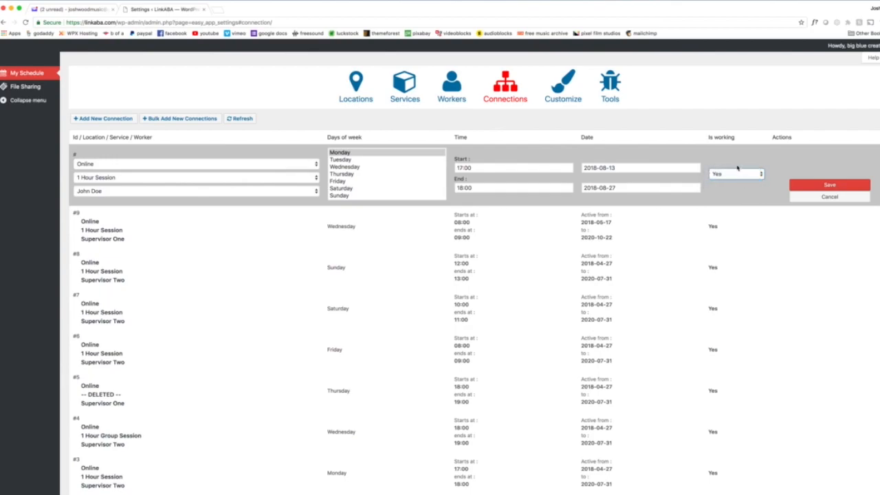
left_click(830, 185)
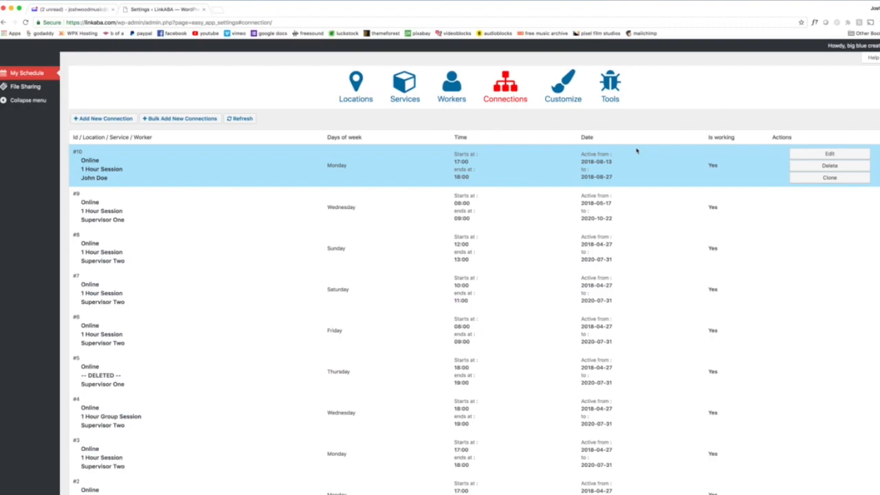
Clone the newly saved Monday connection #10 twice.
left_click(839, 178)
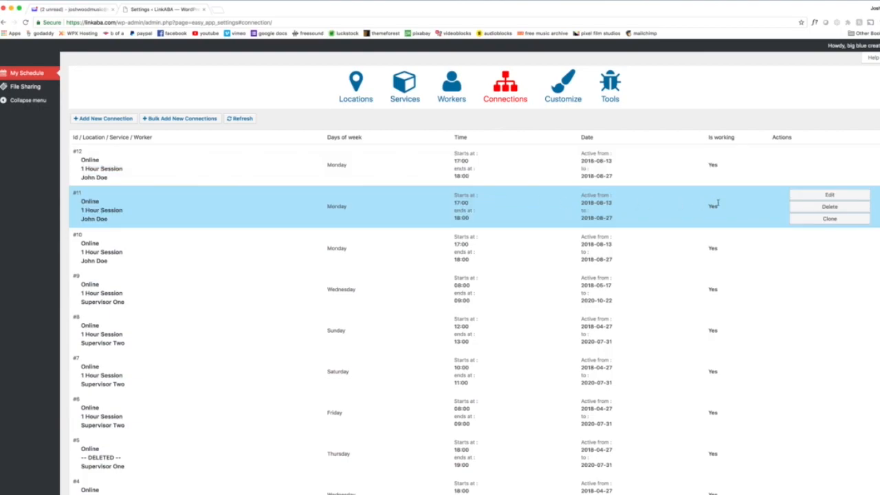
Set Monday connection #11 to start at 18:00 and end at 19:00, and save it.
left_click(830, 195)
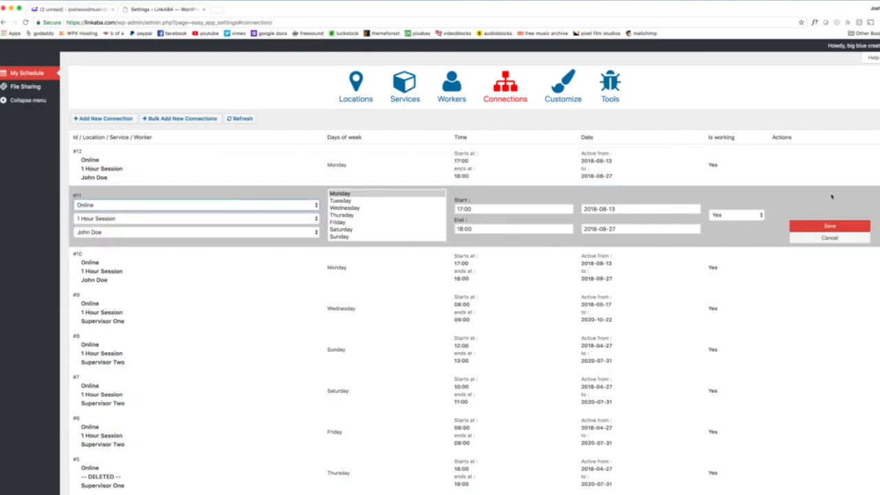
left_click(479, 209)
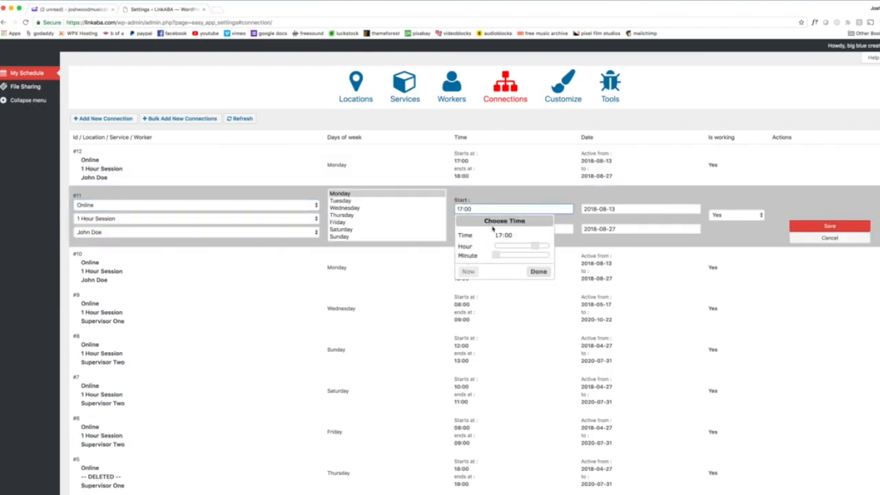
left_click_drag(537, 249, 538, 249)
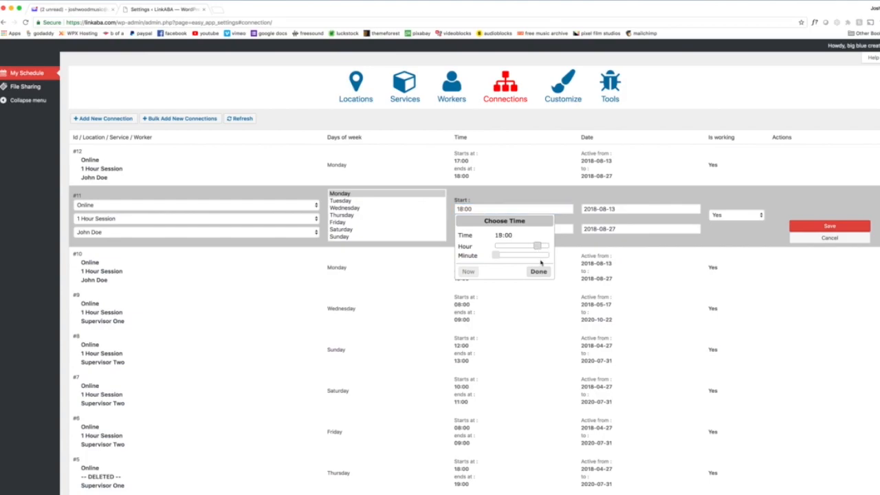
left_click(539, 272)
left_click(485, 228)
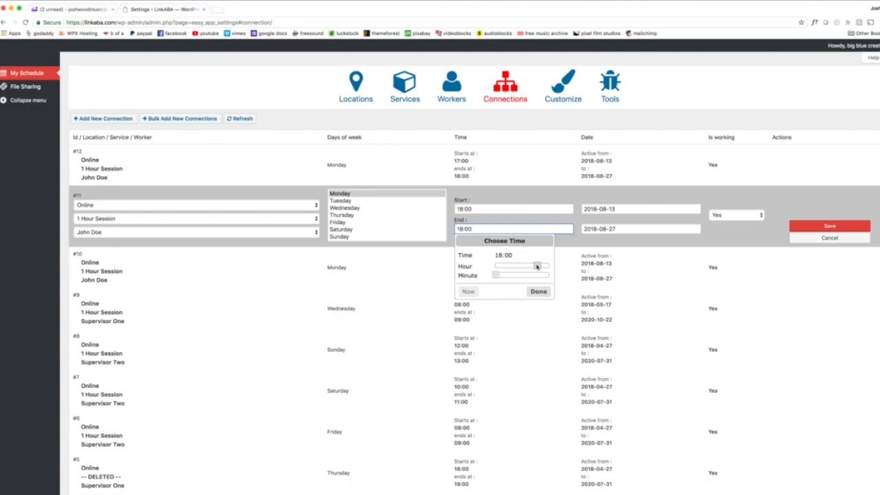
left_click_drag(537, 266, 540, 267)
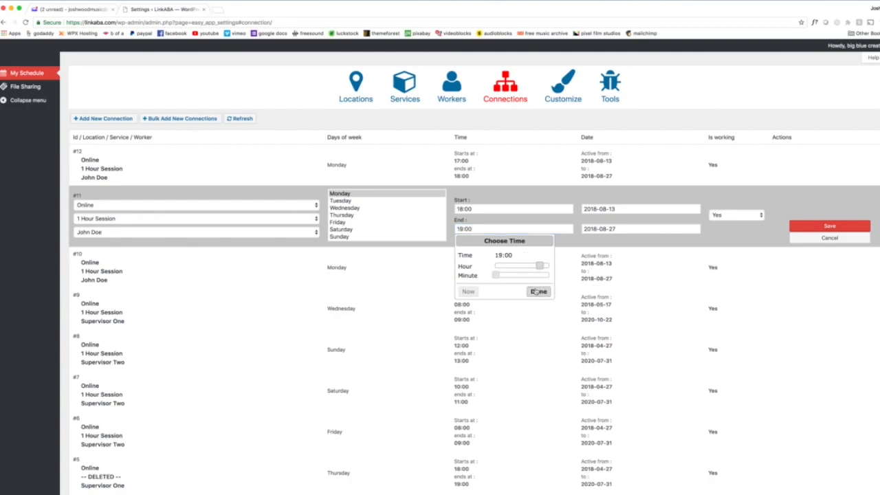
left_click(538, 291)
left_click(831, 227)
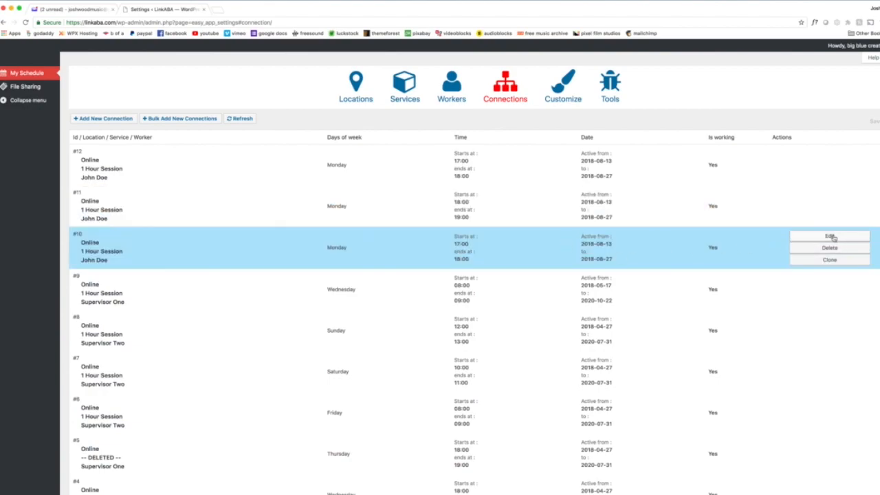
Set Monday connection #10 to start at 19:00 and end at 20:00, and save it.
left_click(831, 235)
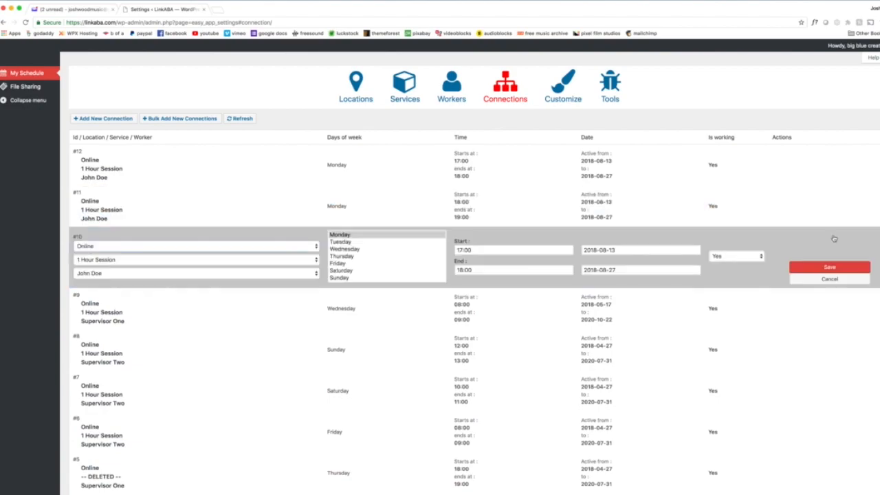
left_click(475, 250)
left_click_drag(536, 287, 539, 288)
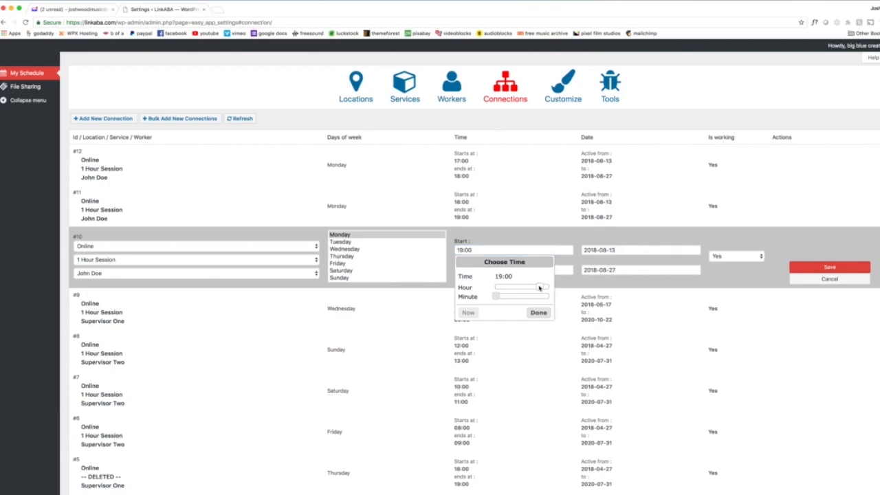
left_click(537, 312)
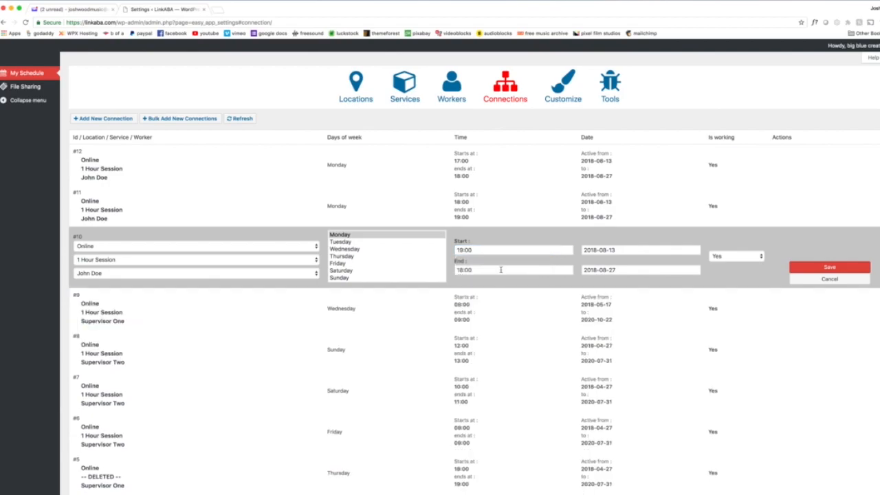
left_click(475, 270)
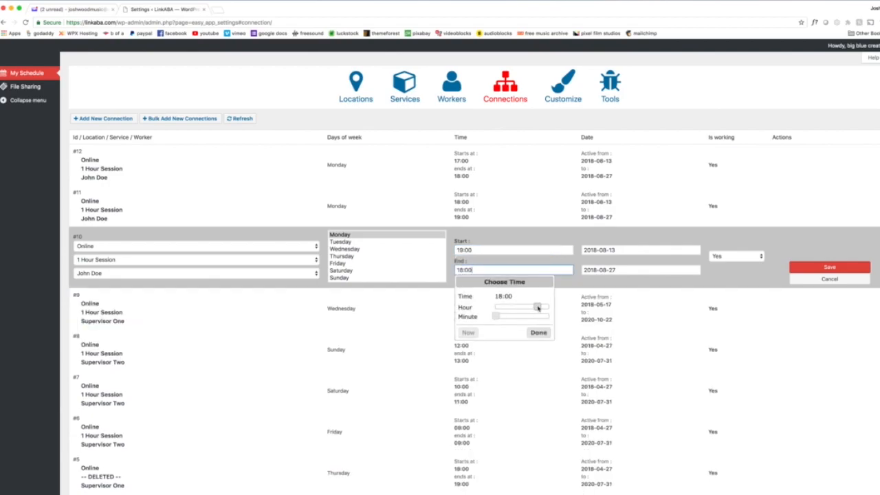
left_click_drag(537, 308, 543, 307)
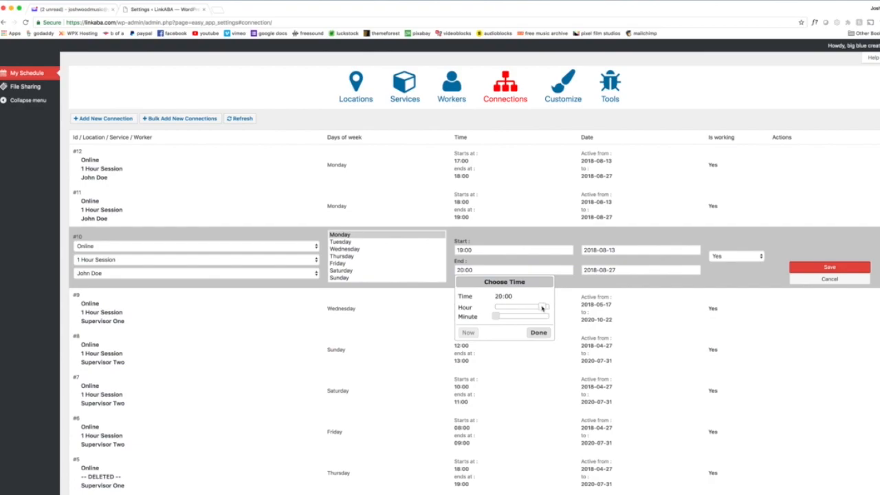
left_click(538, 333)
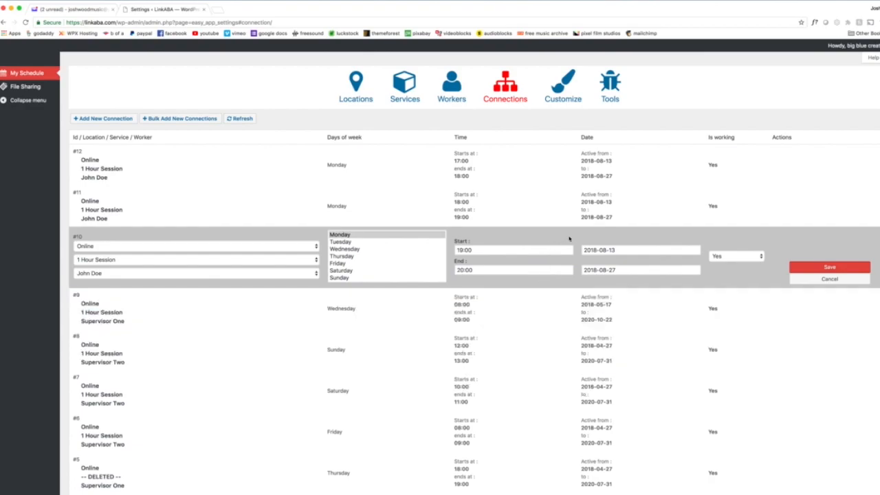
left_click(833, 268)
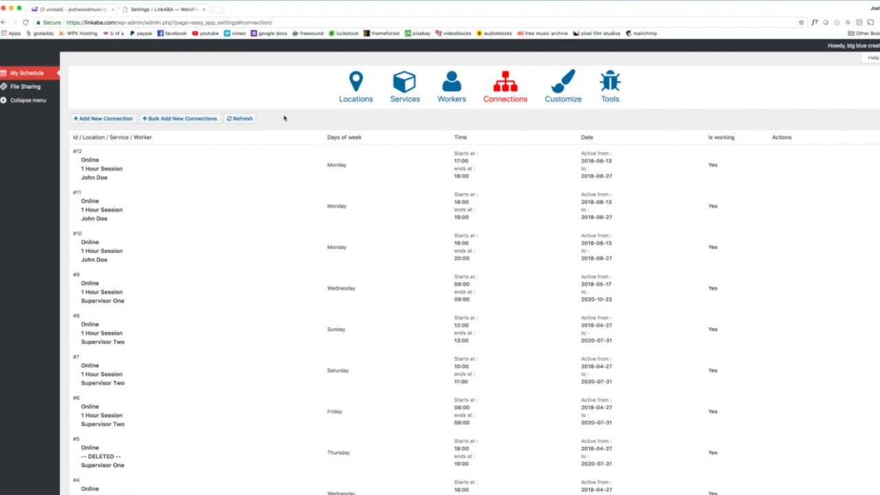
Switch to the browser window with the Candidate HUB Page and reload it.
key("ctrl+Up")
left_click(551, 304)
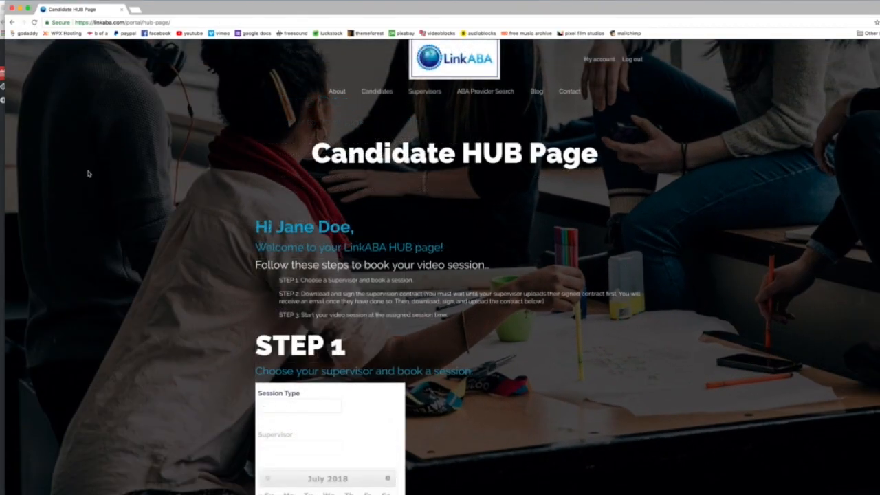
left_click(33, 22)
In the Step 1 booking form, choose the 1 Hour Session type and the supervisor who has the new Monday connections.
scroll(559, 317, "down", 1)
scroll(559, 317, "down", 5)
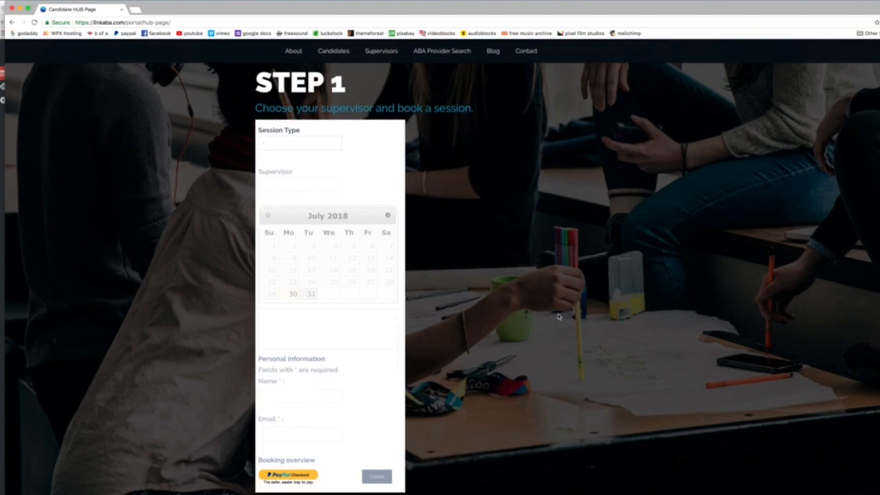
left_click(277, 145)
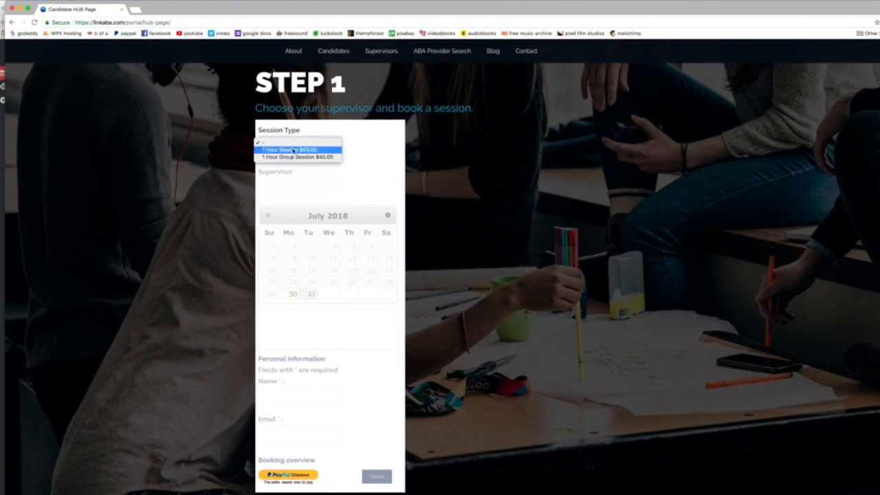
left_click(292, 150)
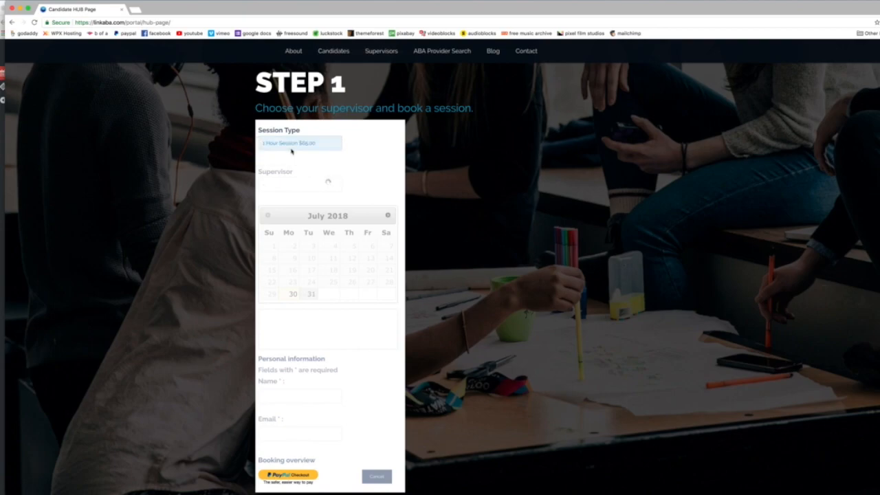
scroll(295, 149, "down", 3)
scroll(245, 161, "up", 3)
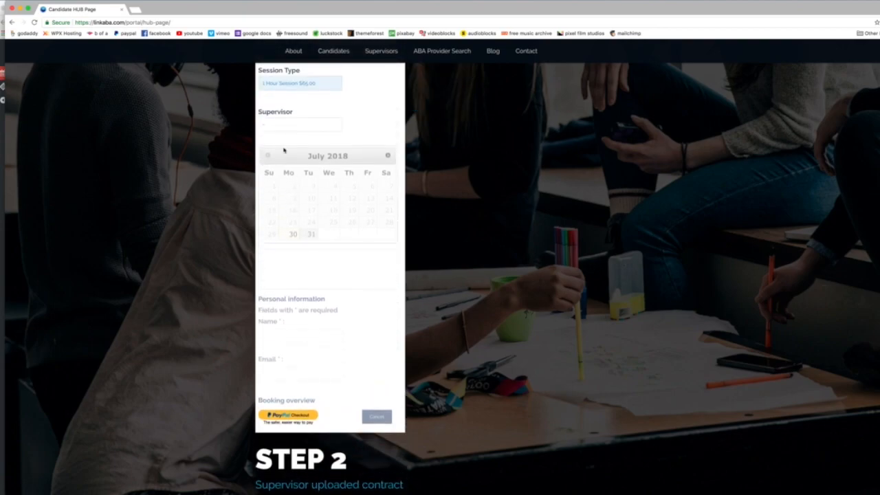
left_click(271, 126)
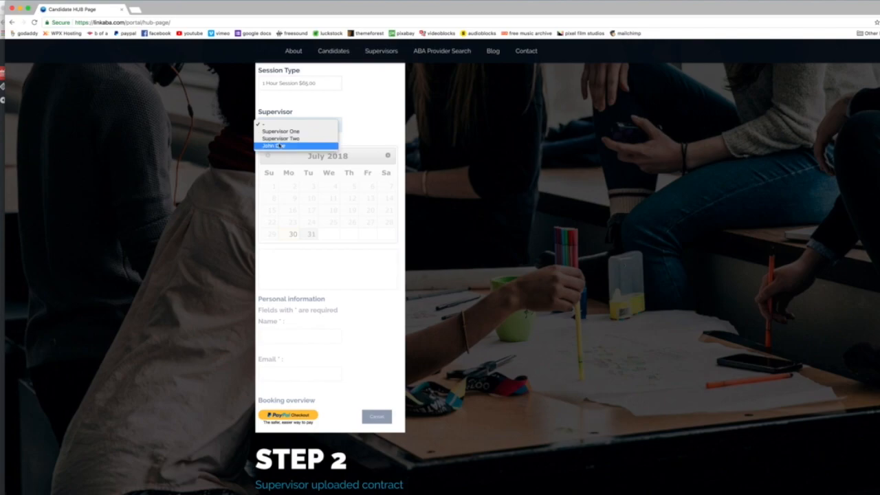
left_click(279, 146)
Show August 2018 in the booking calendar.
scroll(212, 131, "down", 2)
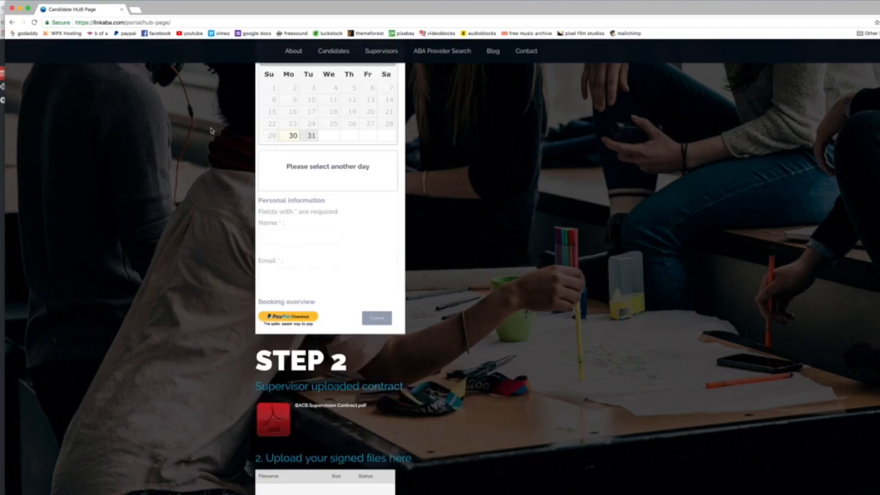
scroll(212, 131, "up", 1)
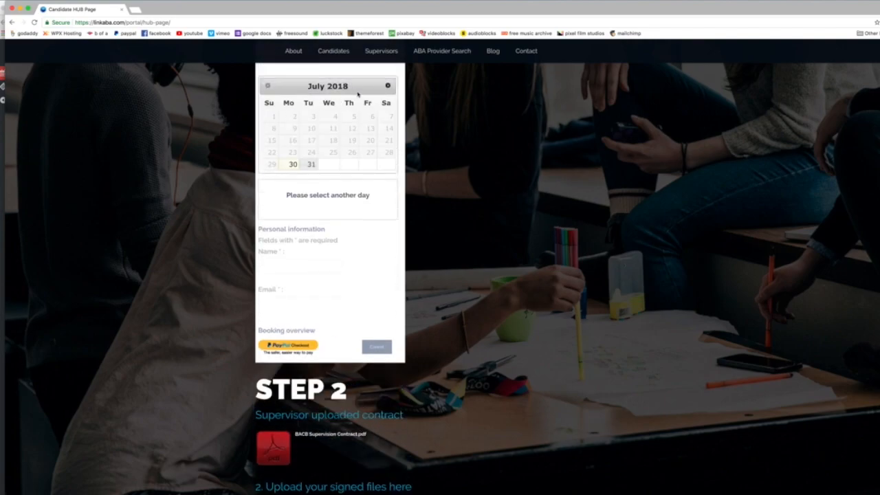
left_click(388, 86)
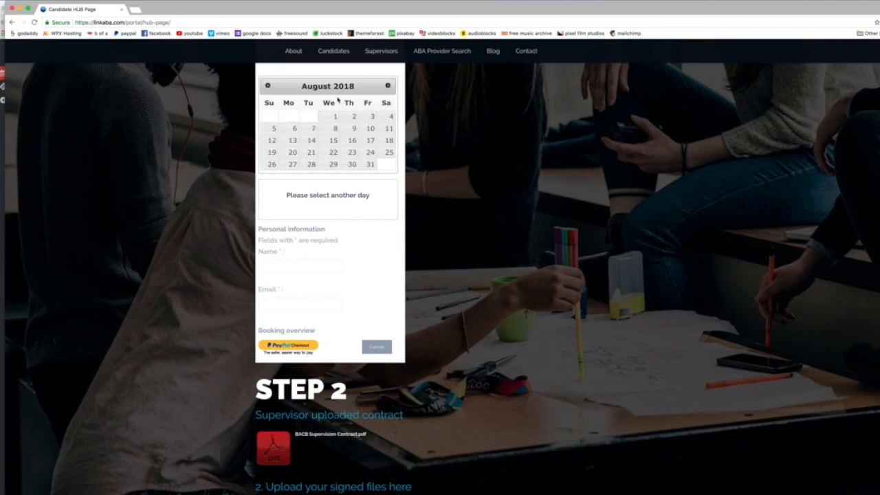
Check August 7 and August 9 to 12 in the booking calendar for available session times.
left_click(347, 127)
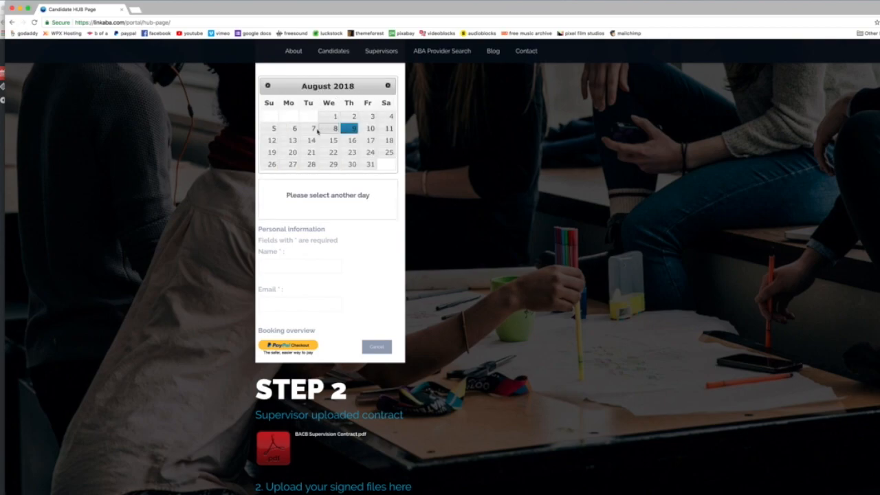
left_click(311, 129)
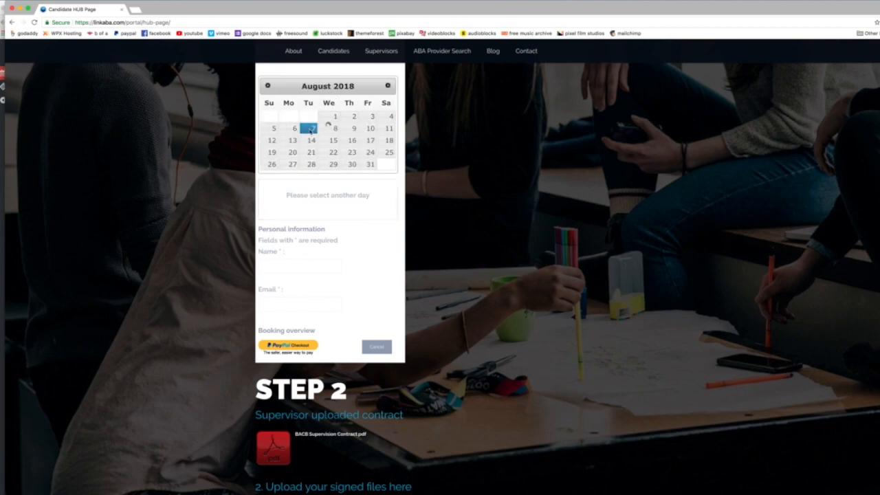
left_click(371, 129)
left_click(389, 129)
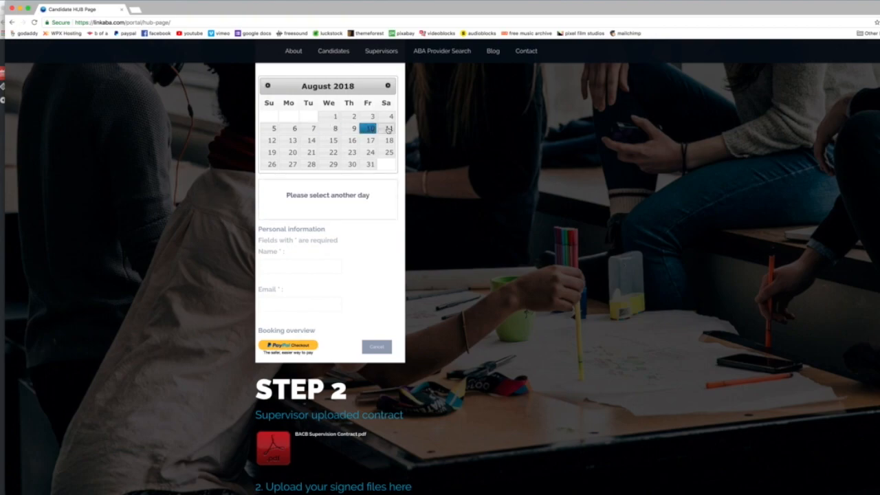
left_click(272, 141)
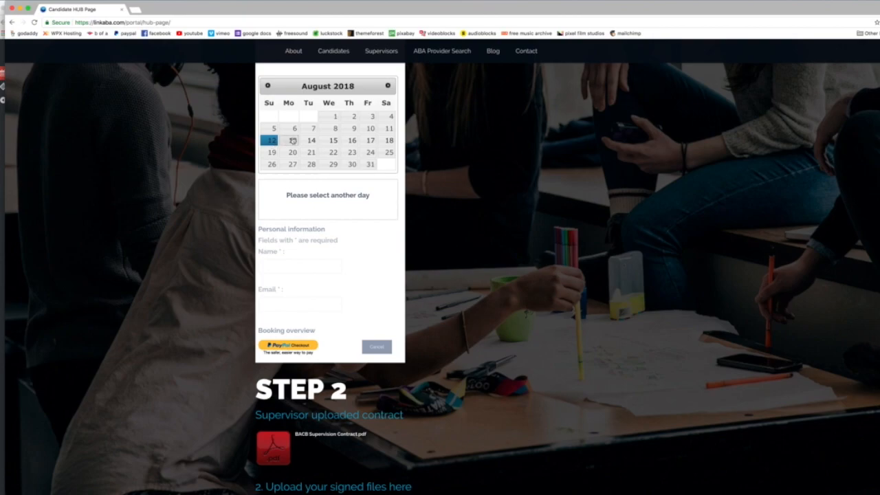
Choose the 5:00 pm slot on August 13, 2018 and fill in the booking's name and email.
left_click(292, 140)
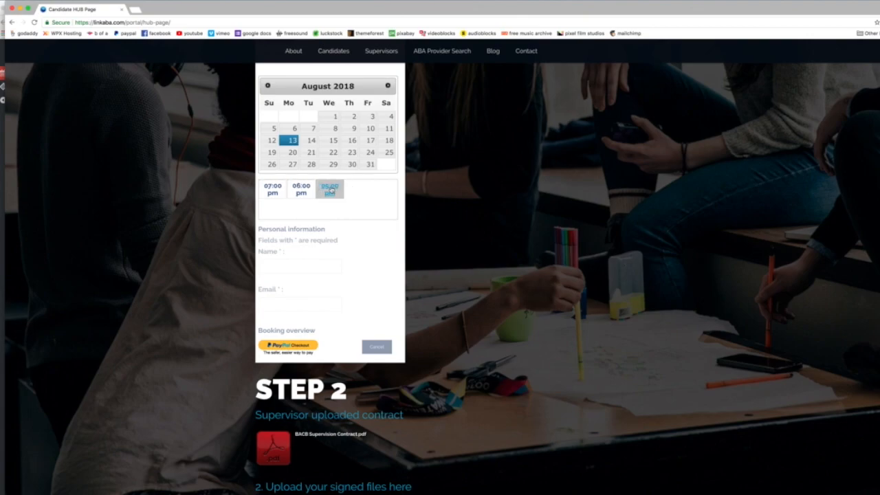
left_click(331, 190)
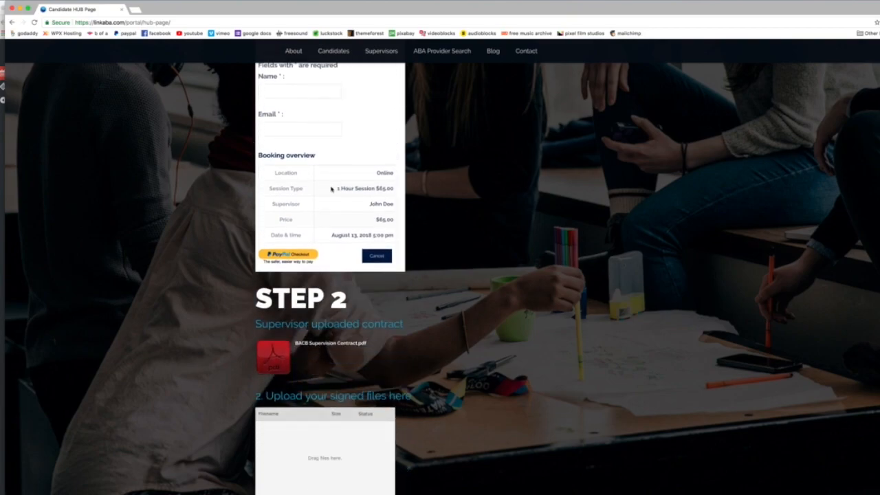
left_click(271, 89)
left_click(284, 103)
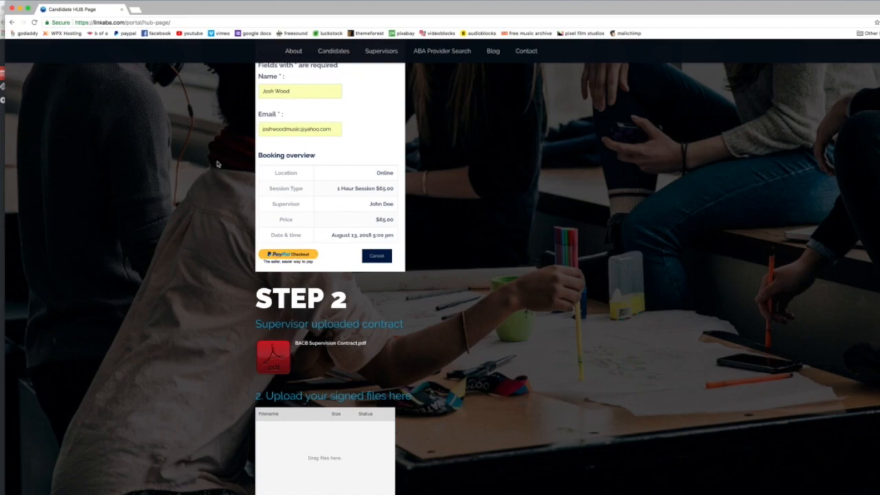
Switch to Mail and examine the New LinkABA Video Session email's appointment details and Confirm appointment link.
key("ctrl+Up")
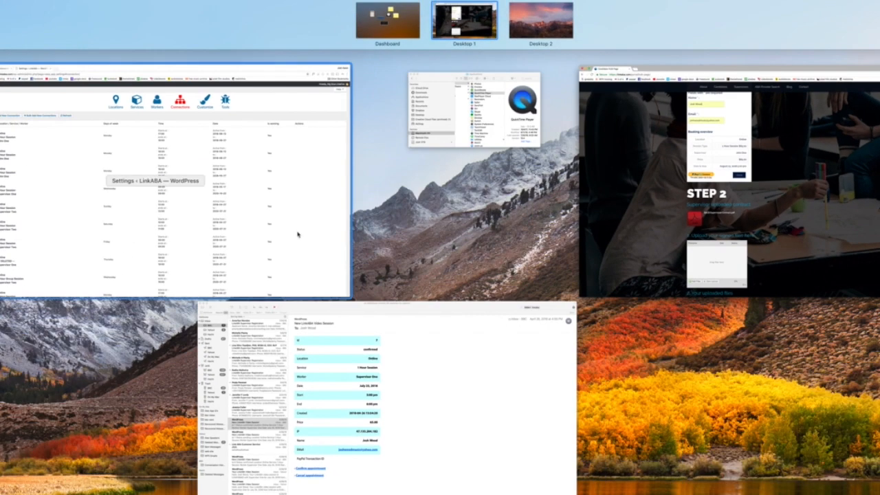
left_click(411, 371)
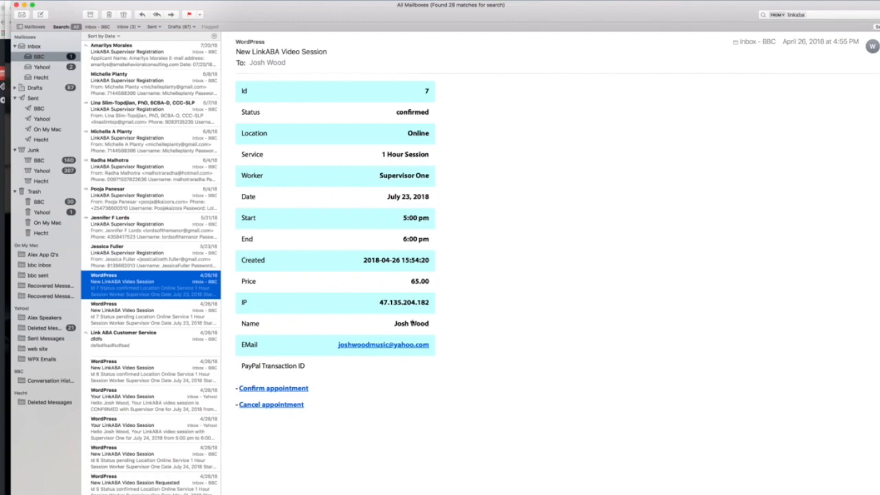
left_click(268, 389)
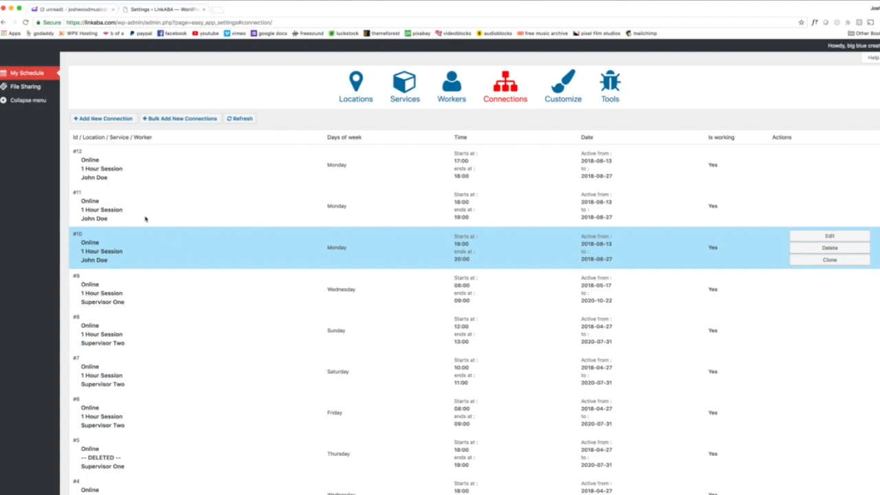
Open File Sharing, start a new file upload in the General category, and assign the demo candidate to it.
left_click(25, 90)
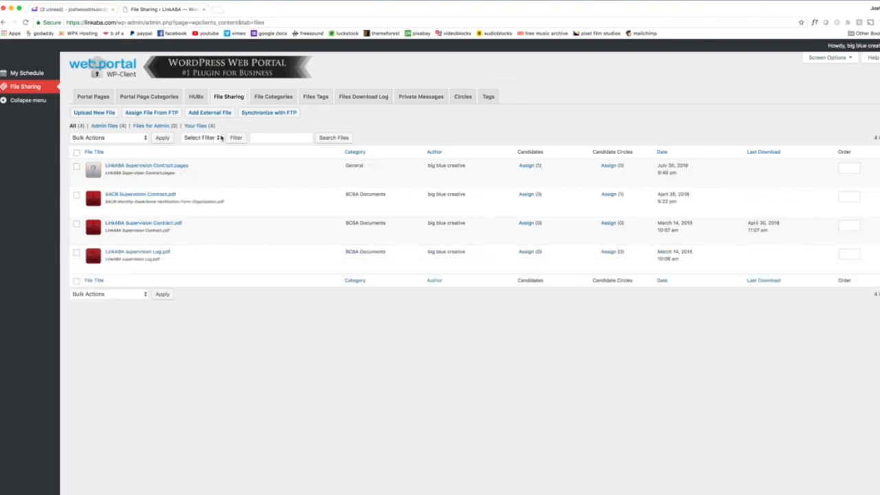
left_click(94, 113)
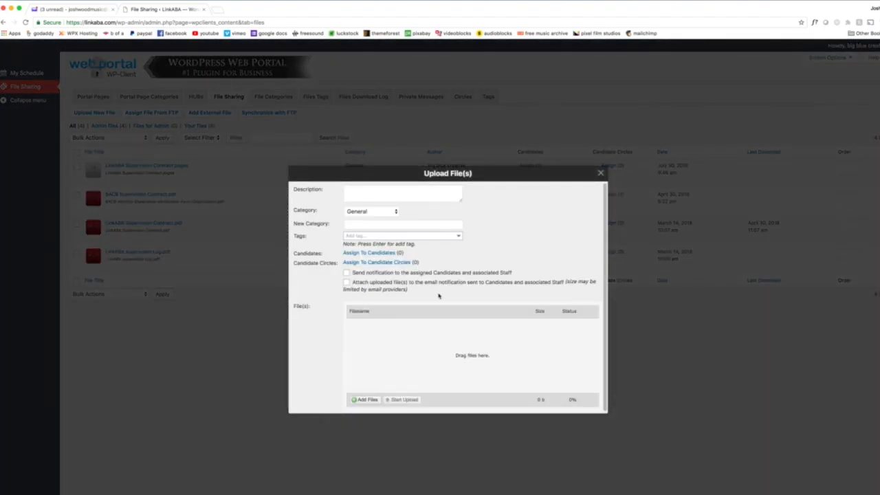
left_click(368, 253)
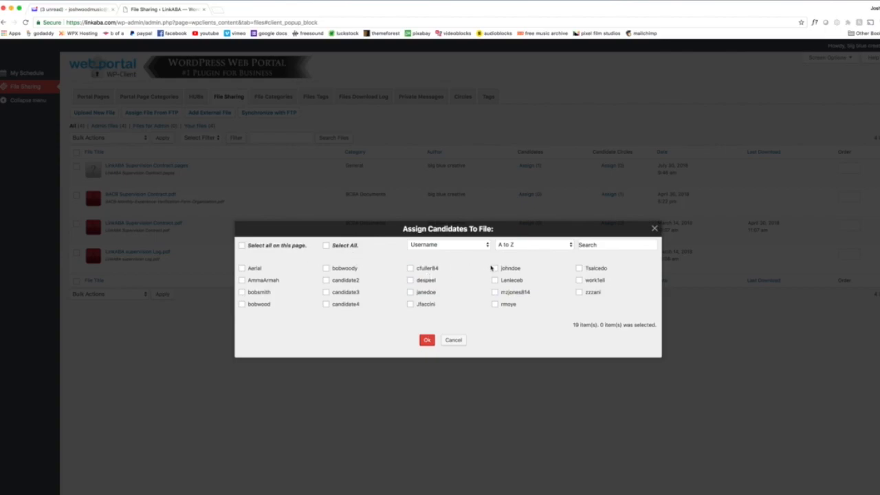
left_click(411, 293)
left_click(427, 341)
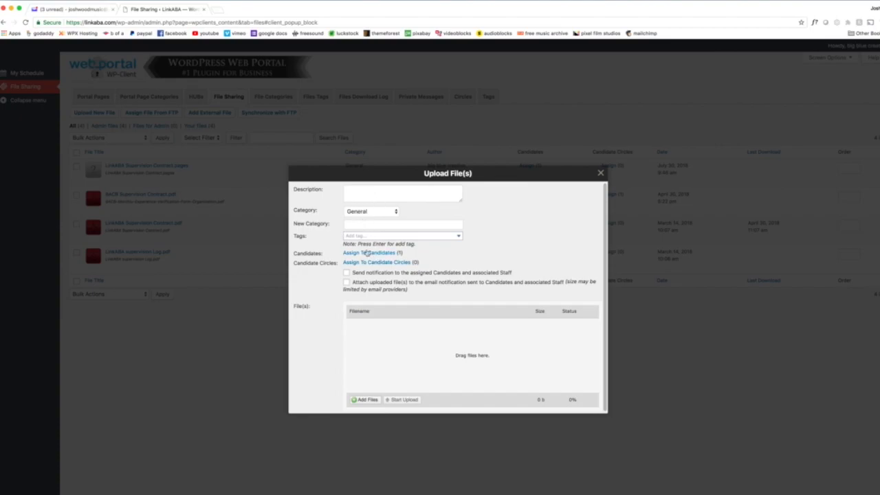
Add the LinkABA Supervision Contract Pages document from the LinkABA folder and upload it.
left_click(367, 400)
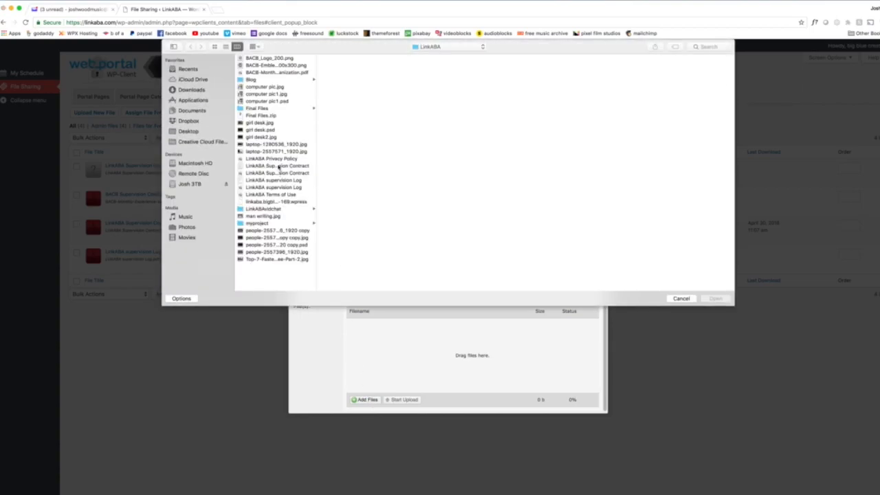
left_click(278, 167)
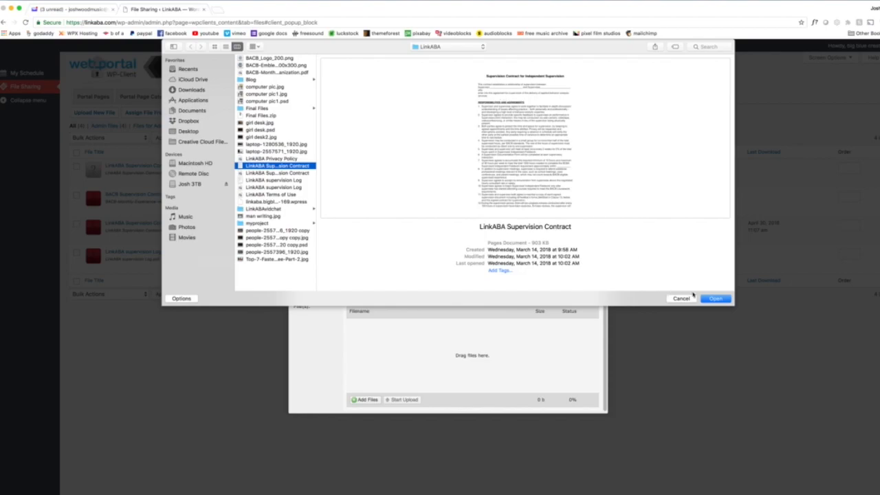
left_click(717, 299)
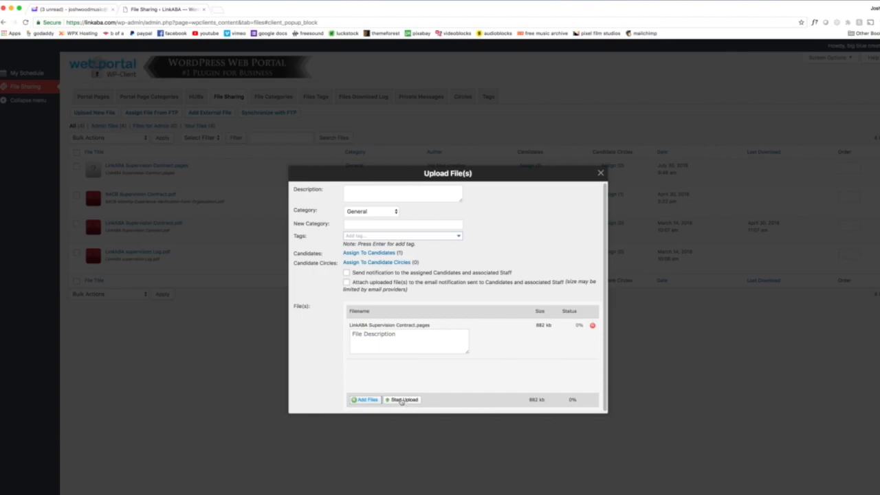
left_click(402, 400)
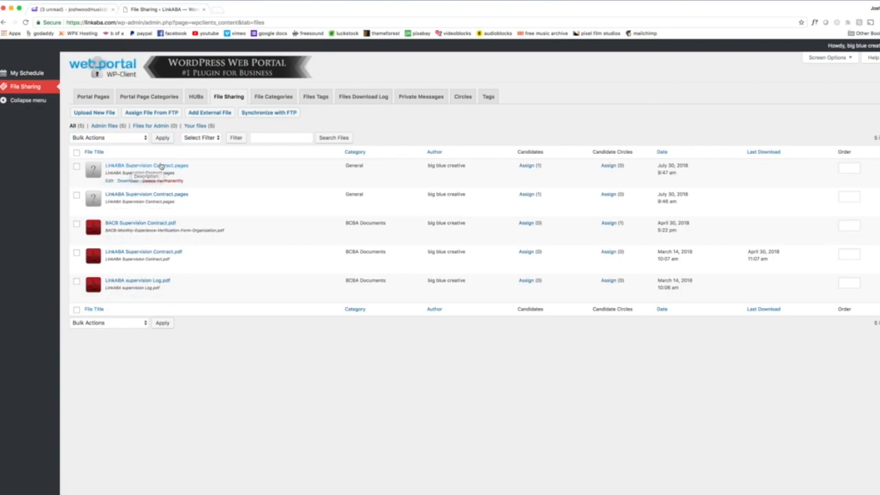
Assign three more candidates to the newly uploaded LinkABA Supervision Contract.pages file.
left_click(527, 168)
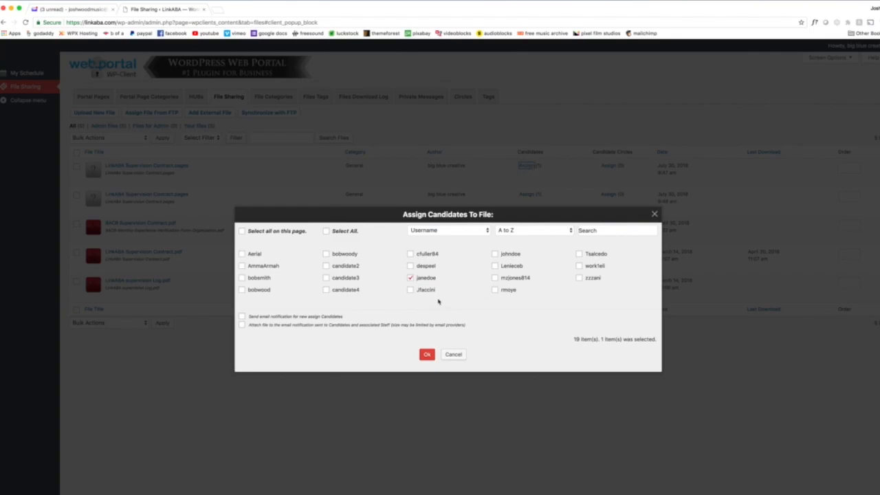
left_click(411, 266)
left_click(427, 354)
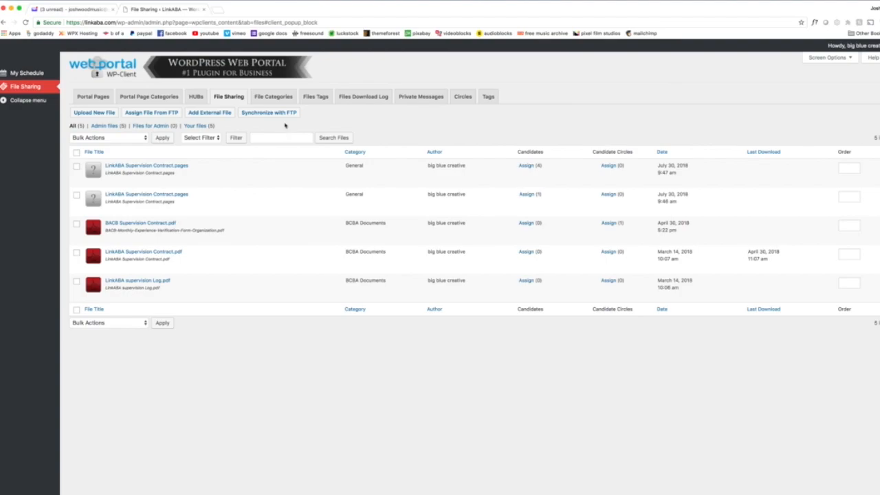
Switch to the Candidate HUB Page, reload it, and examine the supervisor's contract files, the signed-file upload area and Step 3.
key("ctrl+Up")
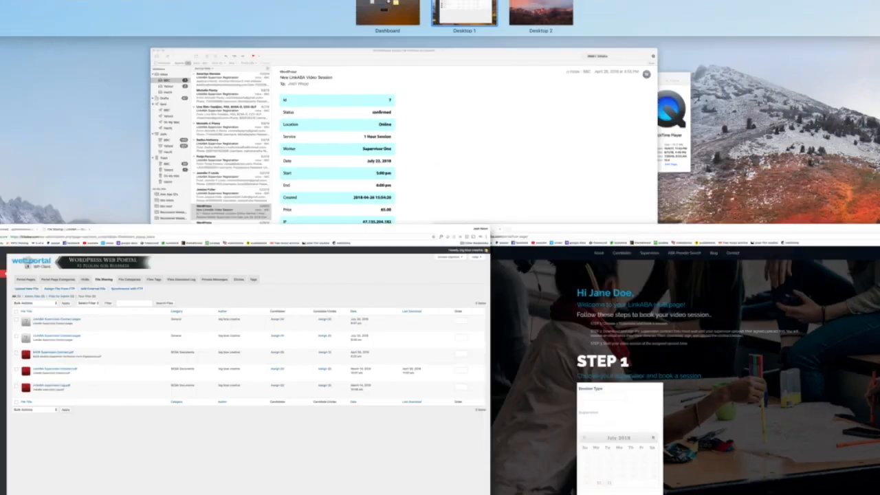
left_click(632, 351)
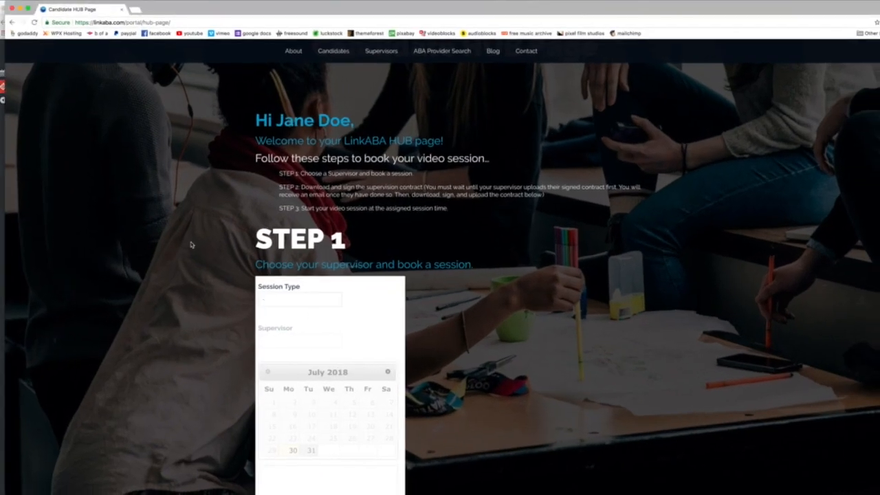
left_click(34, 23)
scroll(527, 306, "down", 3)
scroll(527, 306, "down", 6)
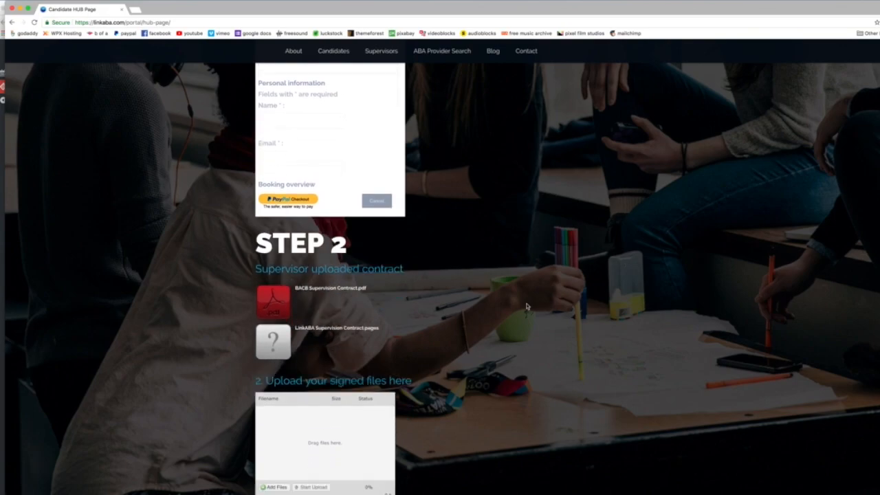
mouse_move(337, 227)
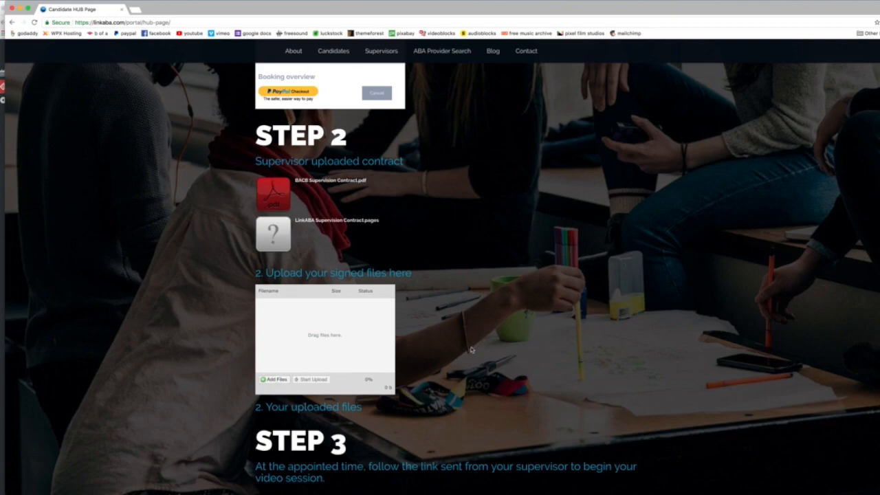
scroll(280, 378, "down", 4)
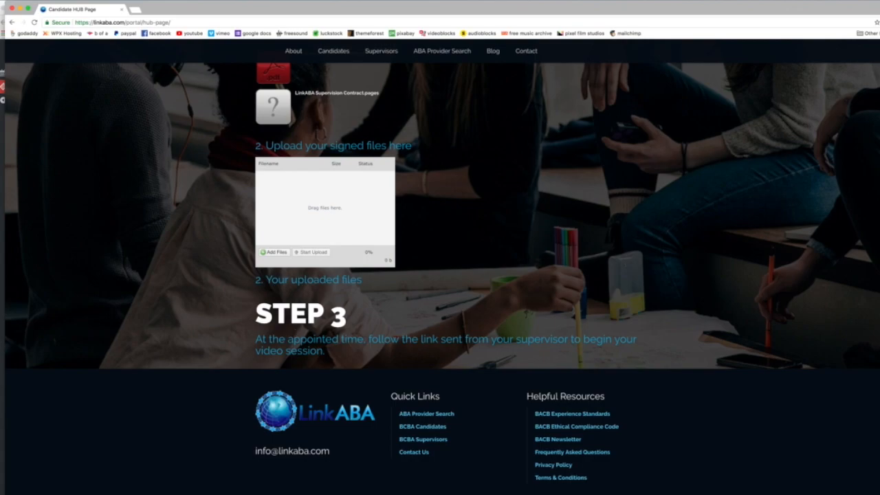
scroll(502, 303, "up", 20)
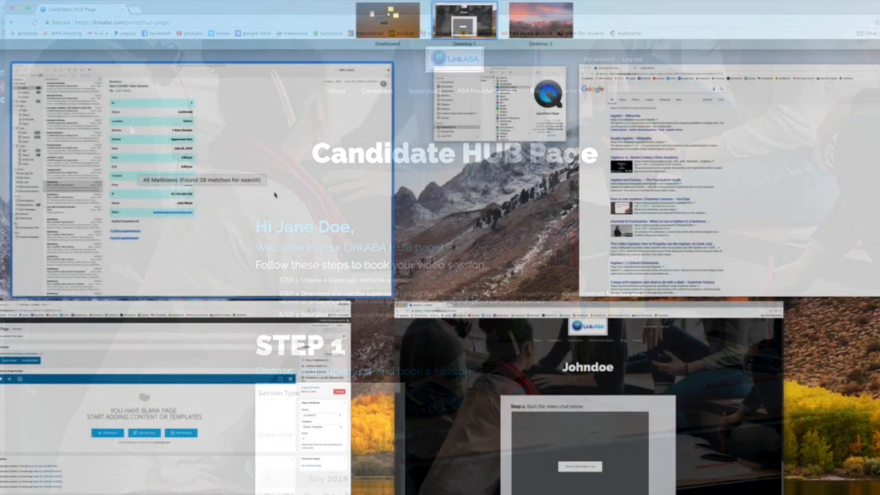
Check the appointment's start time in Mail, and examine the web address of the supervisor's video chat page.
left_click(276, 199)
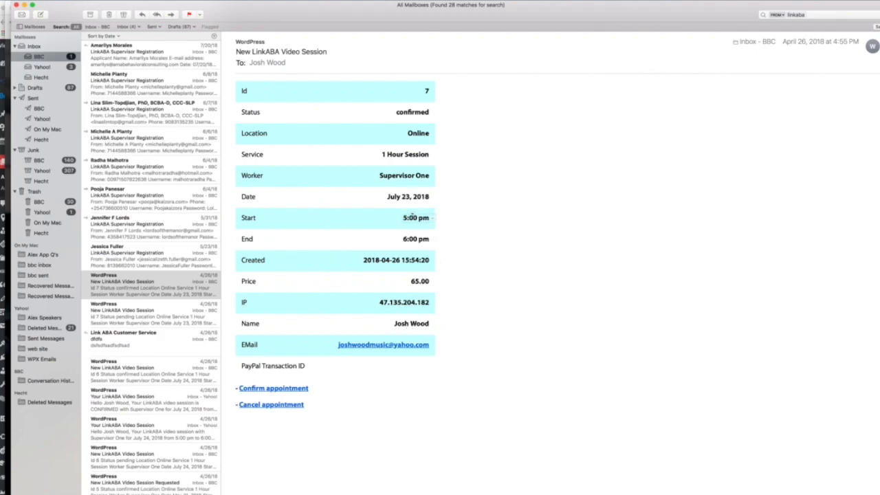
key("ctrl+Up")
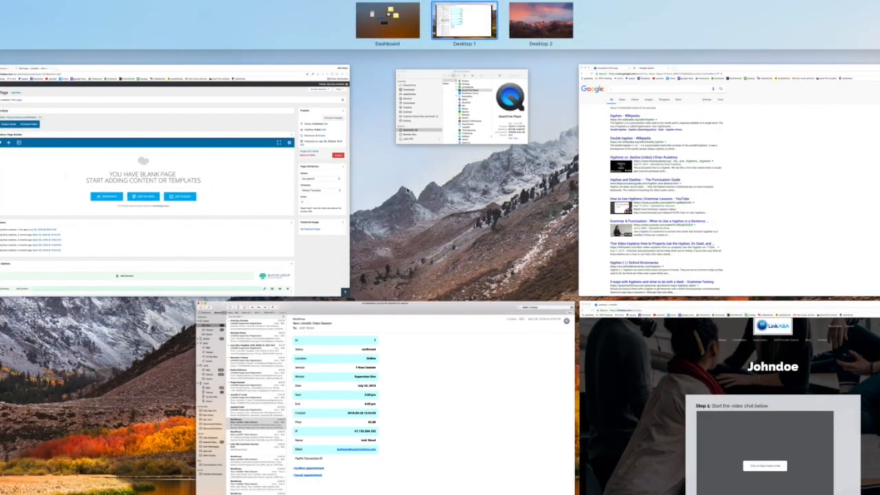
left_click(608, 363)
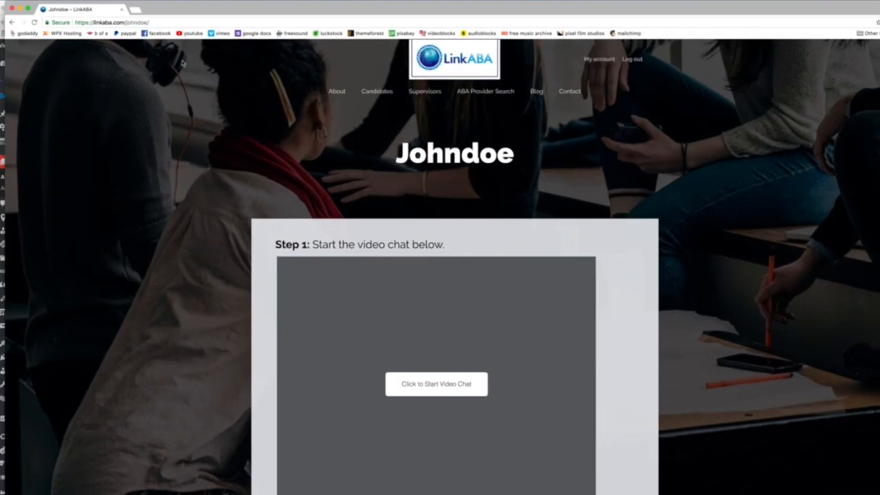
left_click(127, 22)
left_click(127, 22)
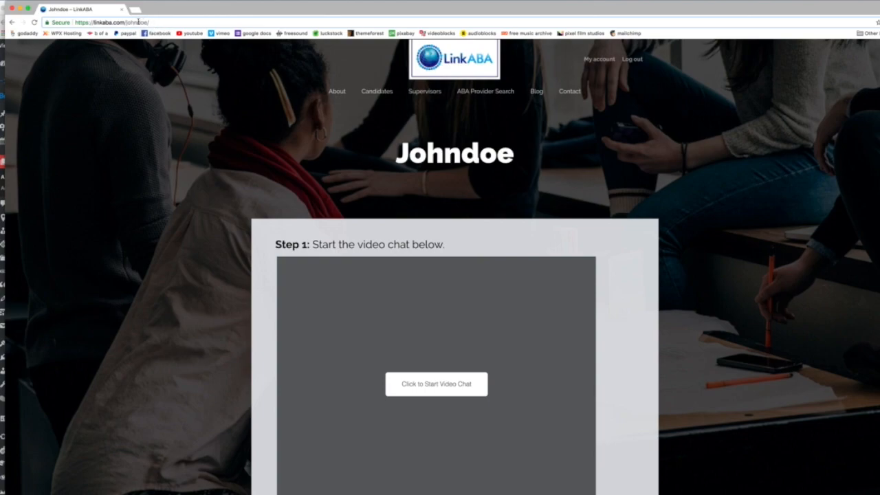
double_click(133, 22)
Start the video chat under Step 1 and allow tokbox.com to use the microphone and camera.
scroll(173, 201, "down", 3)
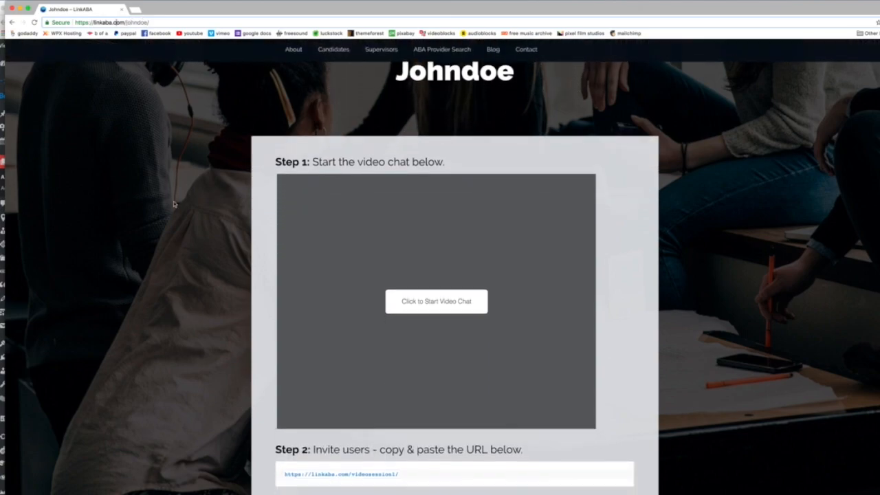
left_click(438, 302)
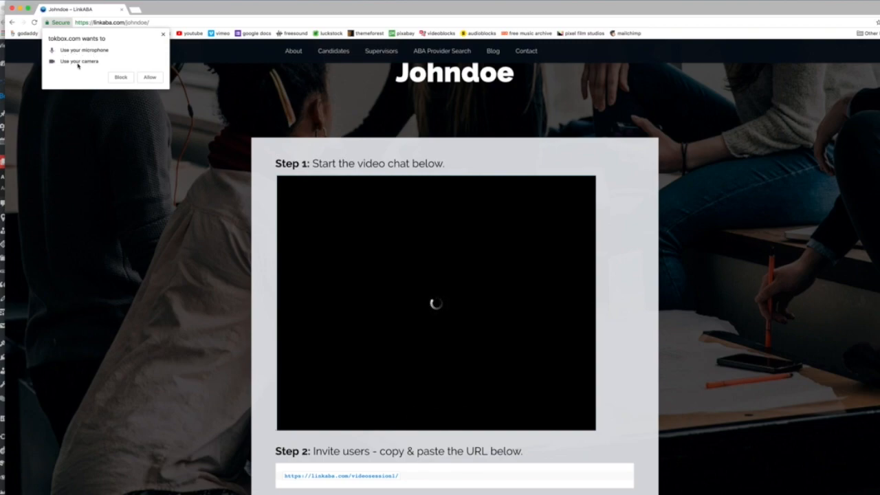
left_click(154, 77)
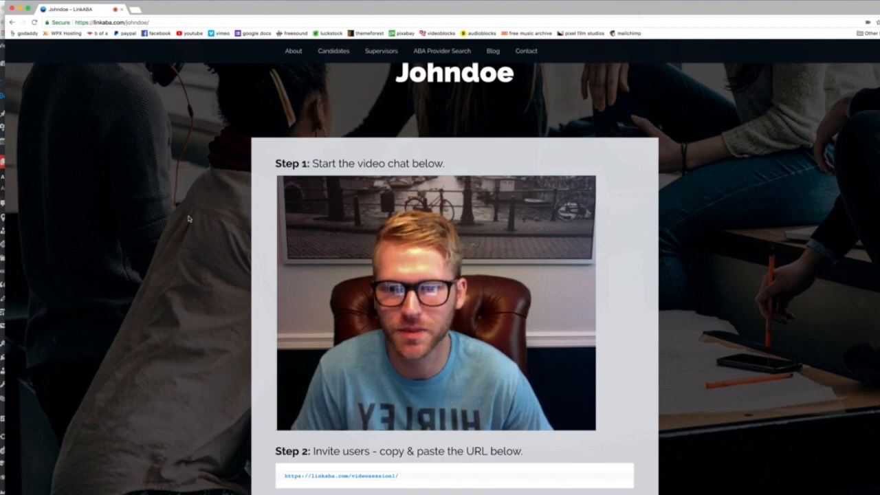
scroll(189, 219, "down", 3)
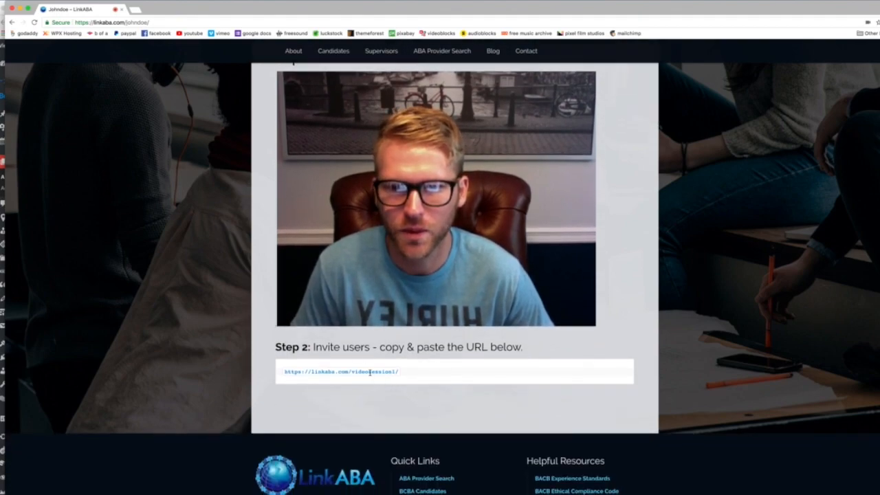
double_click(370, 372)
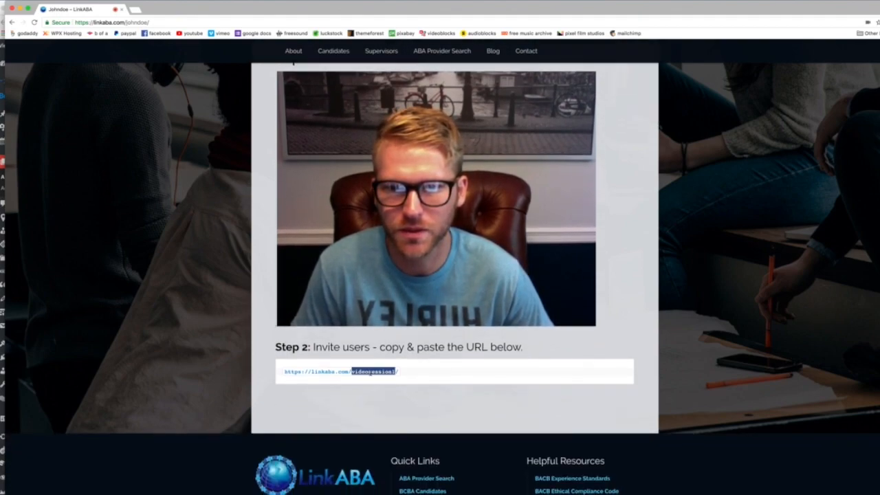
triple_click(370, 372)
key("super+c")
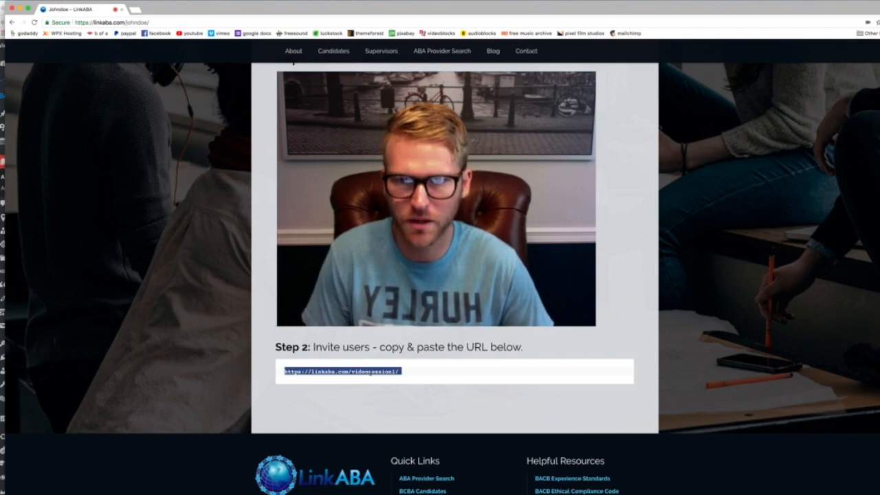
Switch to Mail, create a new message, and enter the candidate's email address as the recipient.
key("ctrl+Up")
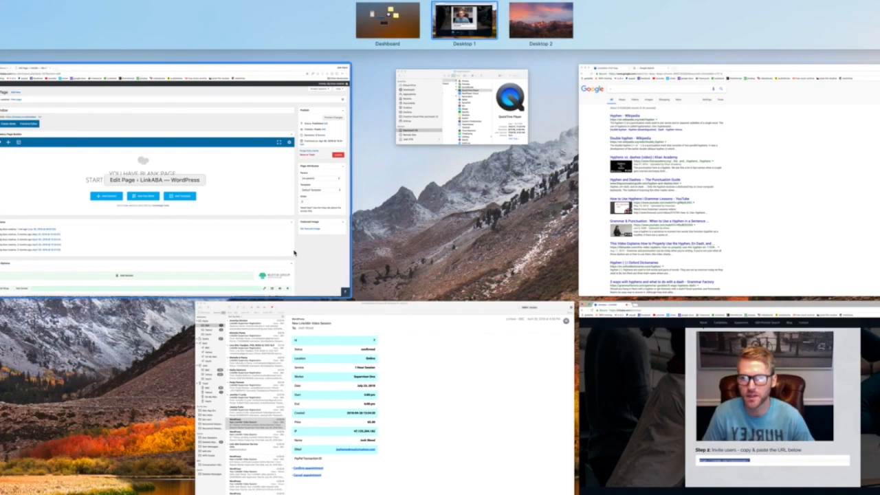
left_click(318, 323)
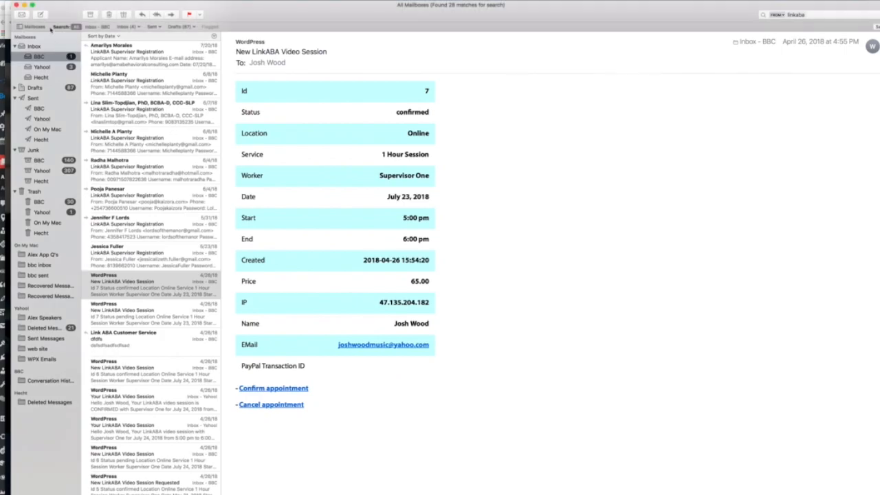
left_click(41, 14)
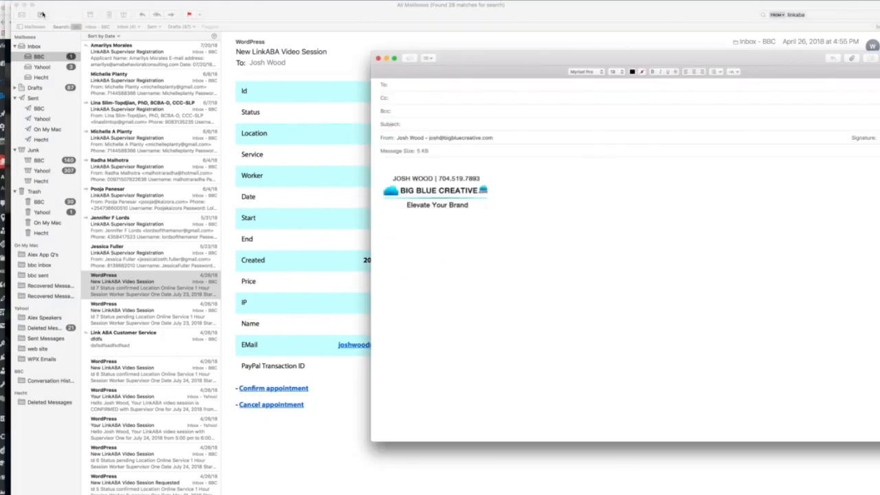
type("jame")
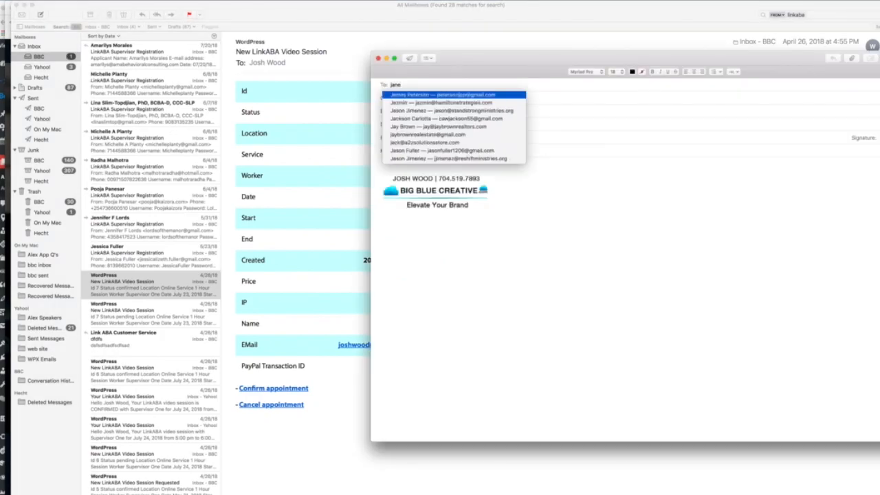
type("doe")
key("Tab")
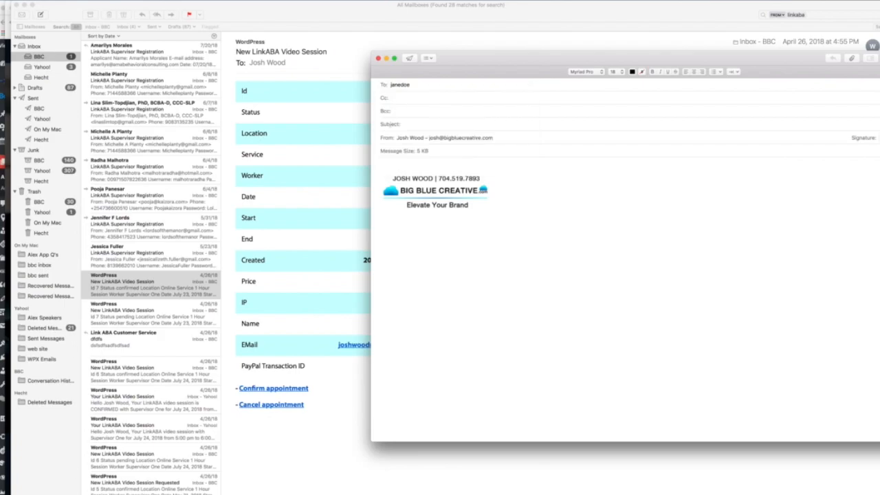
left_click(397, 87)
Set the subject to "Video session starting now" and paste the video session URL with a blank line into the body.
left_click(421, 125)
type("Vis")
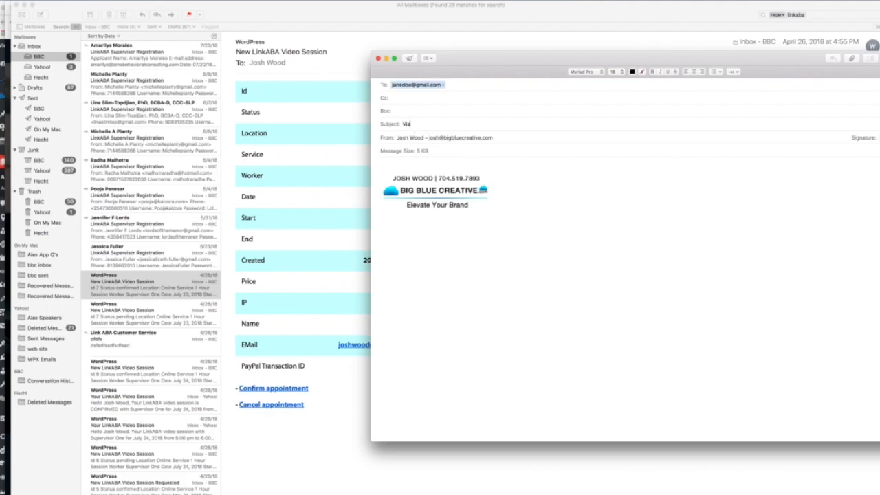
type("eo session starting now")
key("Tab")
key("super+v")
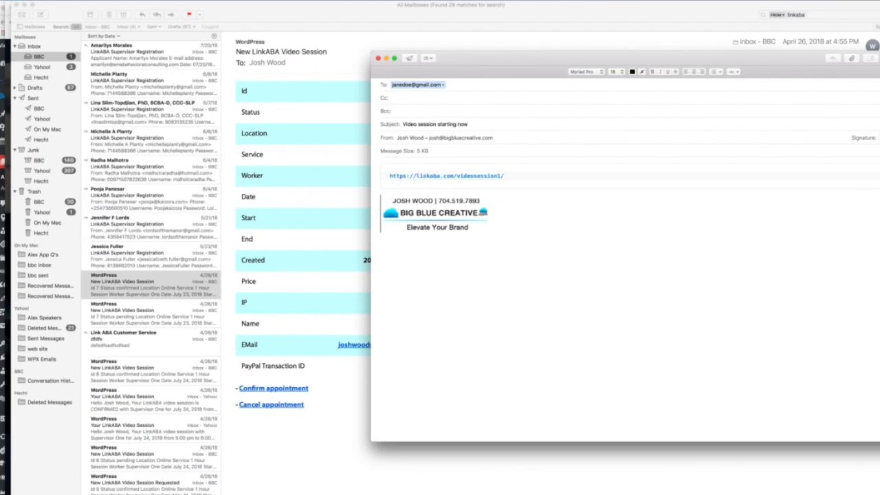
key("Return")
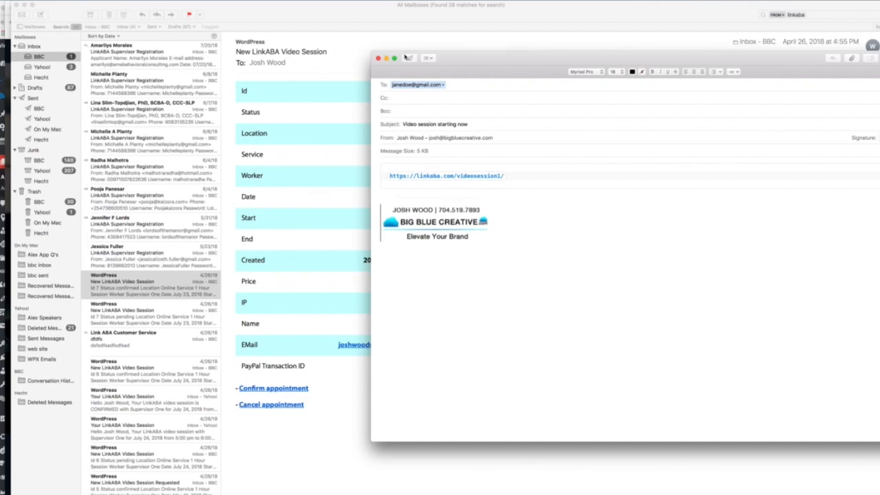
Discard the unsent message without saving a draft and return to the running video chat page.
left_click(378, 58)
left_click(629, 118)
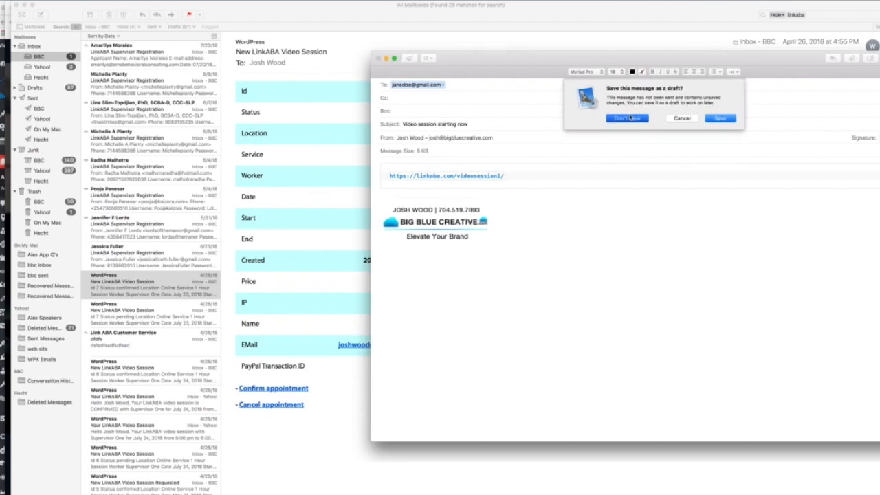
key("ctrl+Up")
left_click(663, 407)
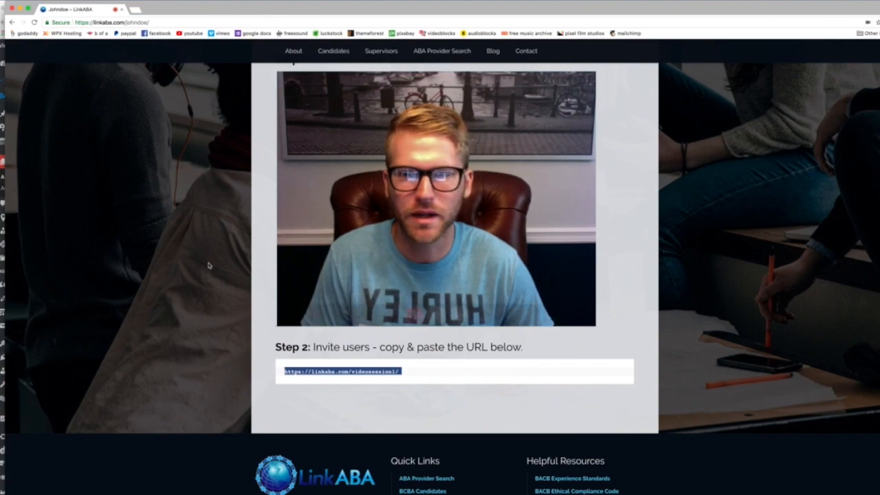
scroll(209, 266, "up", 2)
scroll(209, 266, "up", 3)
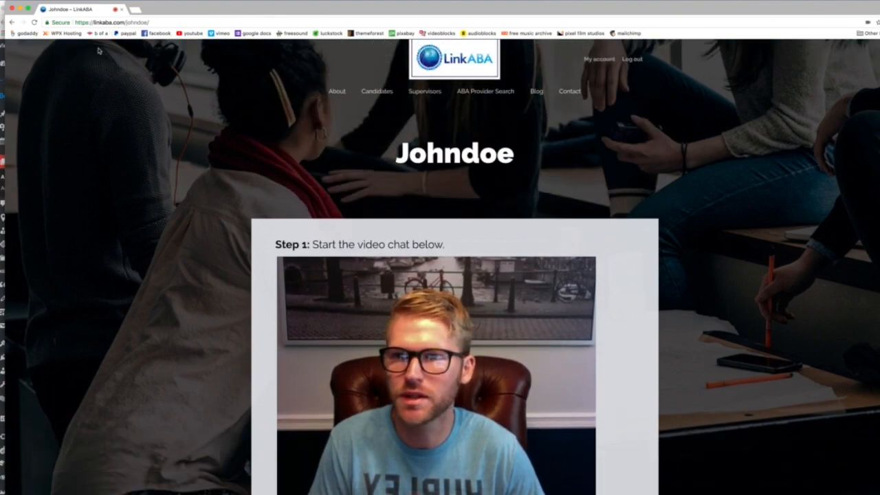
mouse_move(398, 351)
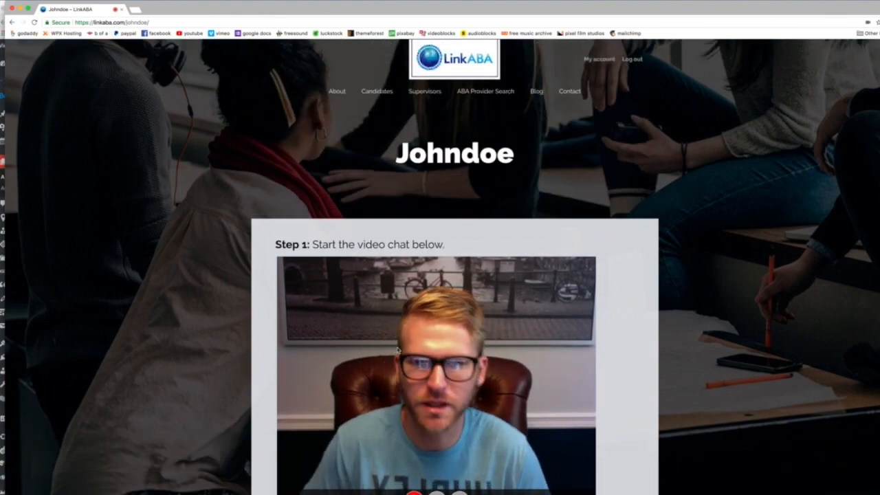